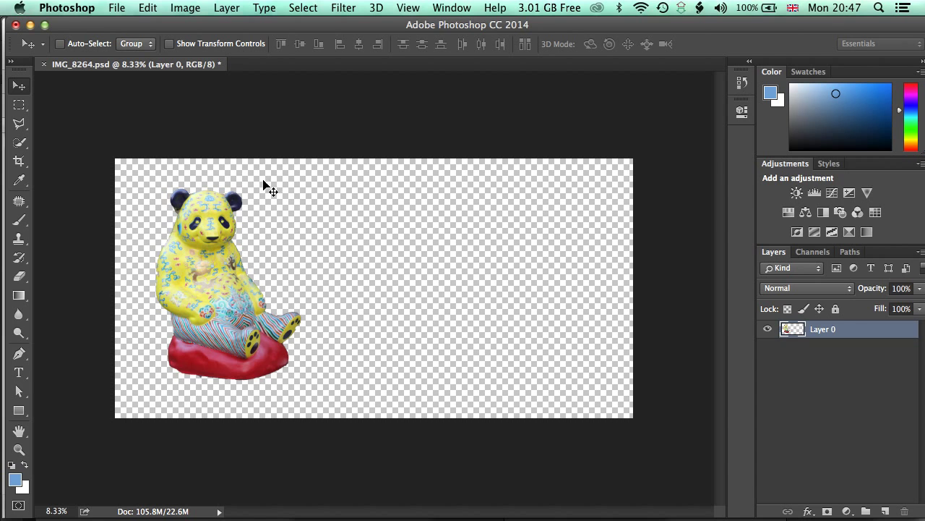
# Drag the cut-out panda statue from the left edge of the canvas to the right.
pyautogui.moveTo(216, 279); pyautogui.dragTo(500, 287)
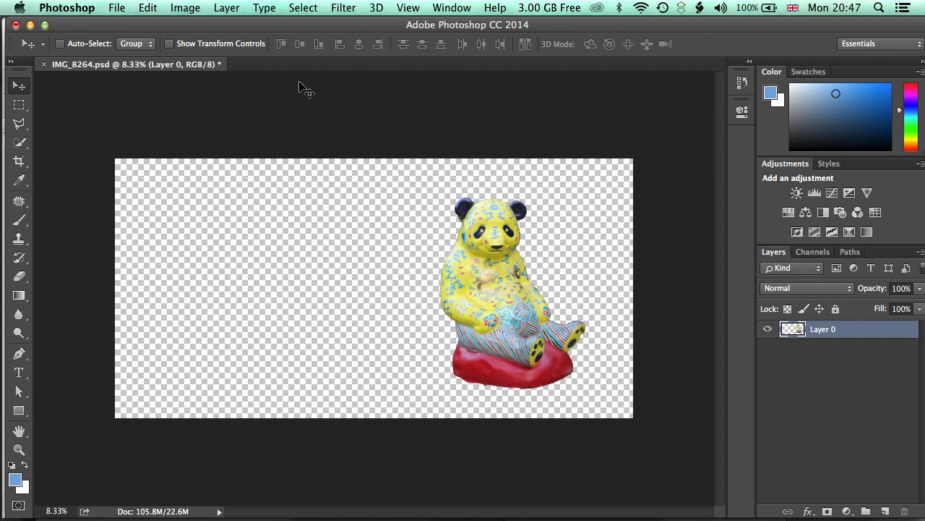
# Switch to the Motion workspace, enlarge the canvas area and hide the History panel.
pyautogui.click(465, 7)
pyautogui.moveTo(468, 44)
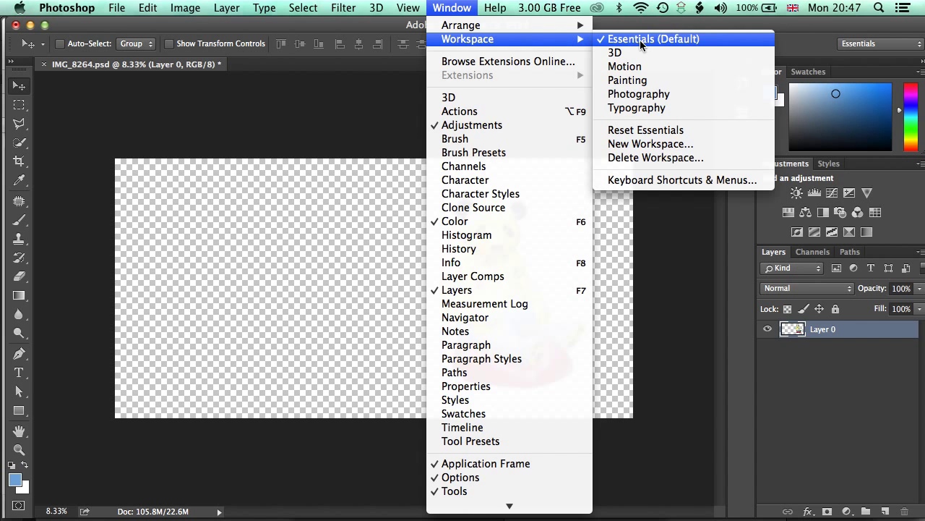
pyautogui.click(636, 66)
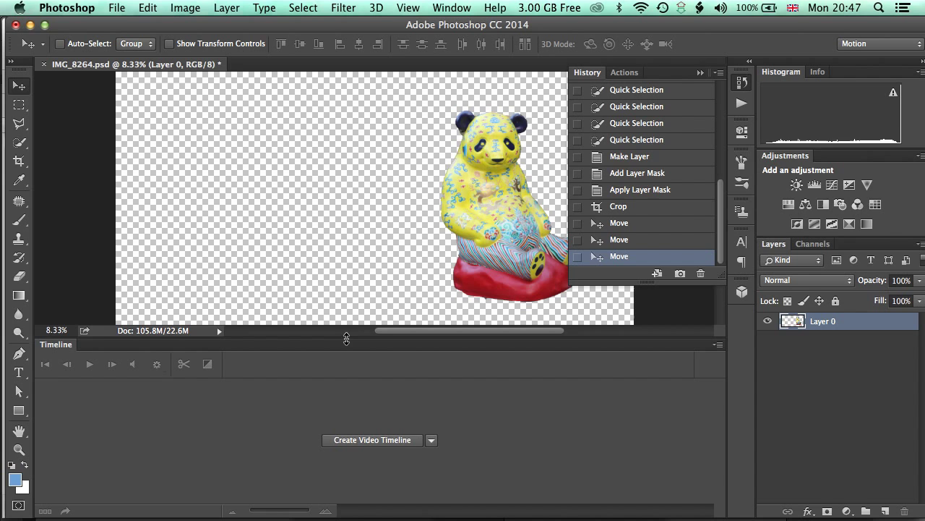
pyautogui.moveTo(347, 338); pyautogui.dragTo(346, 373)
pyautogui.click(696, 76)
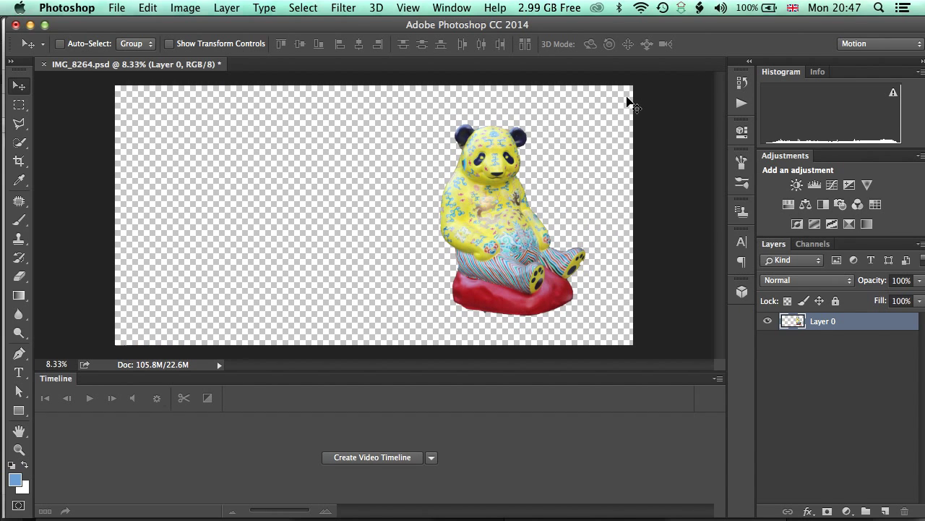
# Create a video timeline and expand Layer 0 to show its Position, Opacity and Style properties.
pyautogui.scroll(1, 627, 101)
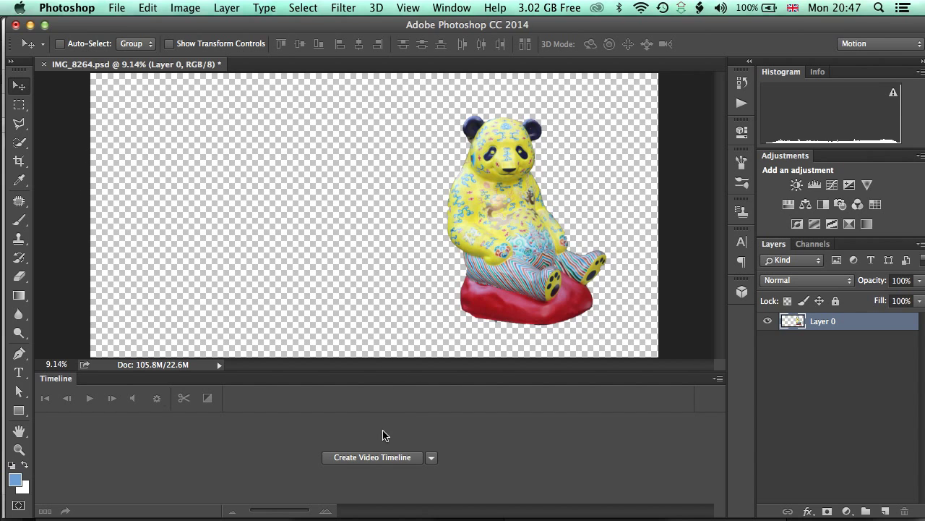
pyautogui.click(370, 458)
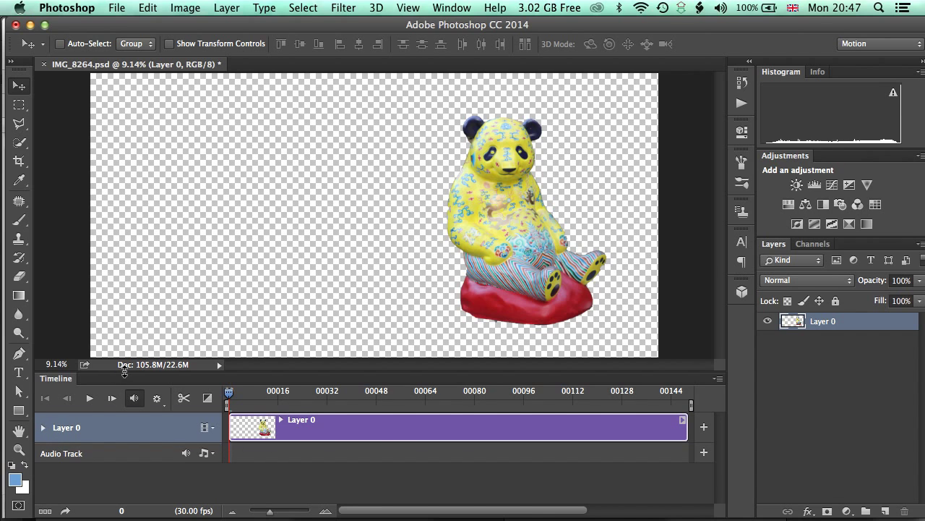
pyautogui.moveTo(124, 370); pyautogui.dragTo(124, 357)
pyautogui.click(43, 415)
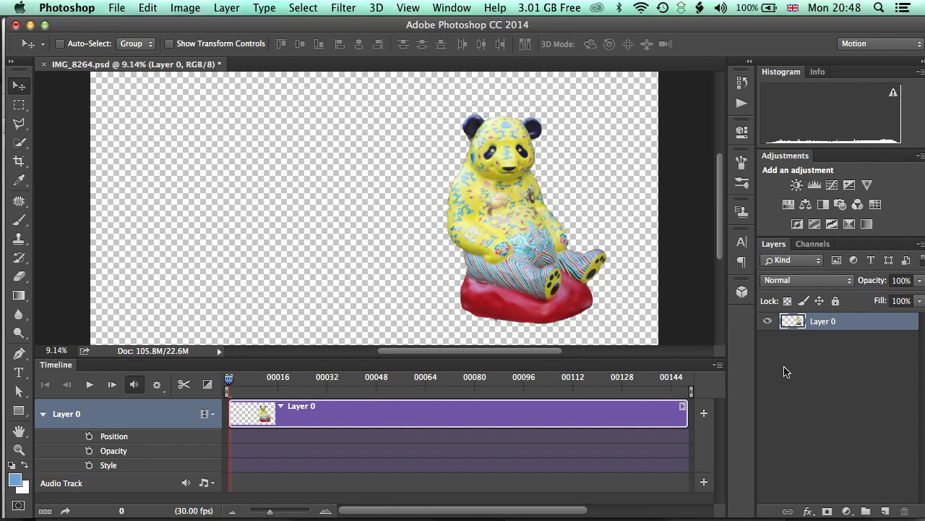
# Convert Layer 0 to a smart object and expand its Transform, Opacity and Style tracks.
pyautogui.rightClick(858, 326)
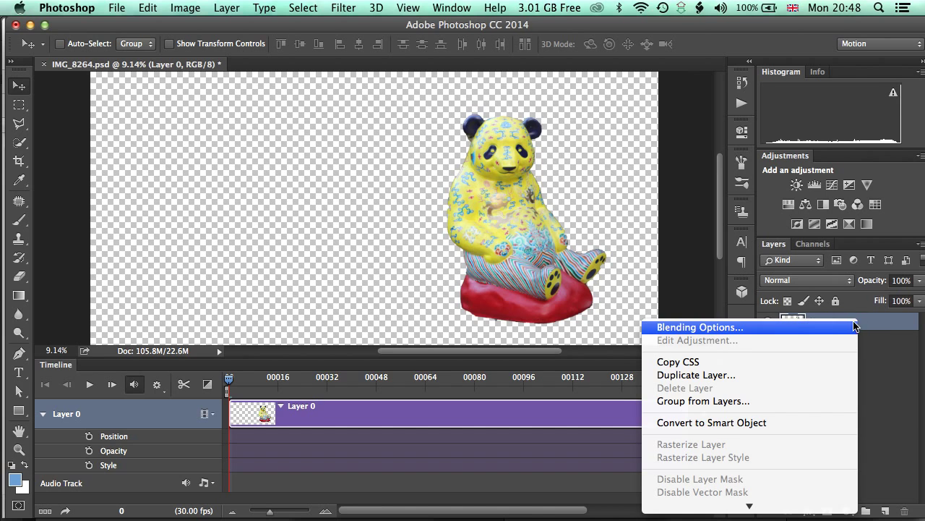
pyautogui.click(752, 423)
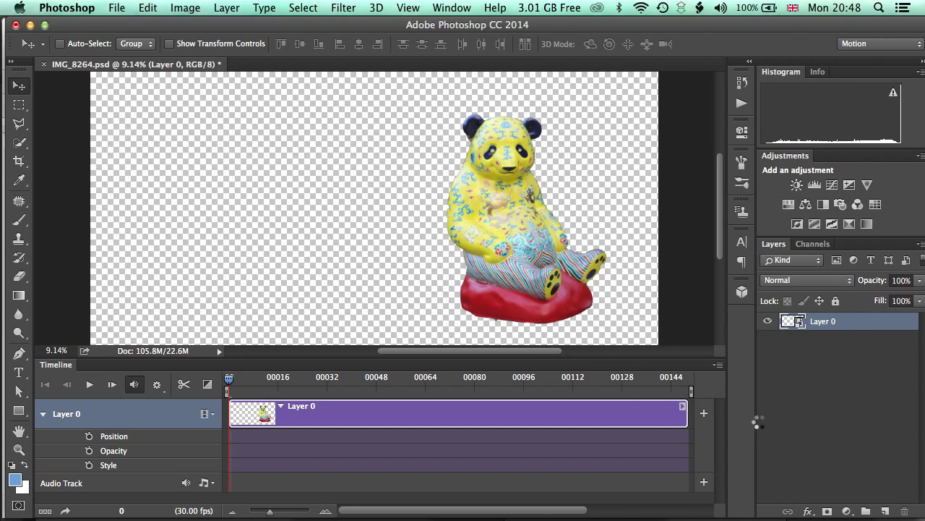
pyautogui.click(43, 414)
# Trim the end of the Layer 0 clip shorter and scrub through to preview it.
pyautogui.moveTo(233, 382)
pyautogui.mouseDown()
pyautogui.moveTo(292, 382)
pyautogui.moveTo(229, 382)
pyautogui.mouseUp()
pyautogui.moveTo(686, 414); pyautogui.dragTo(410, 415)
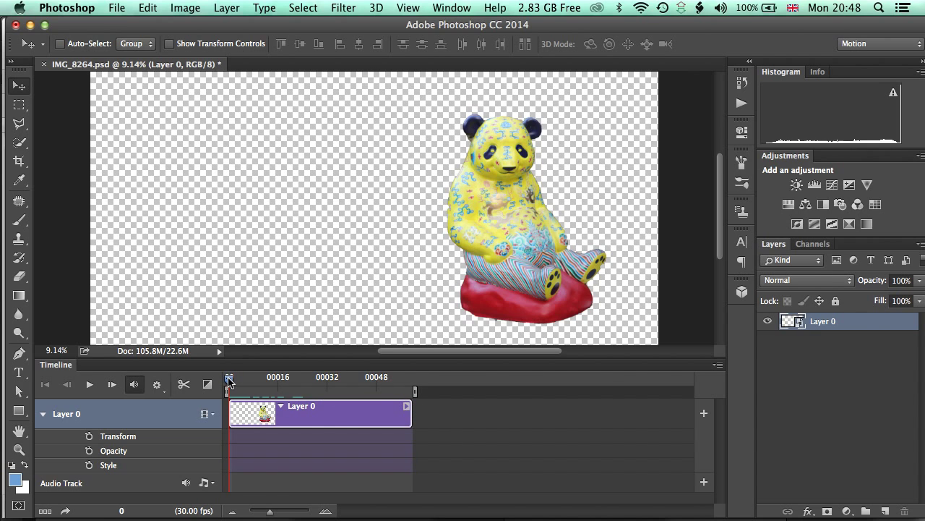
pyautogui.moveTo(228, 381)
pyautogui.mouseDown()
pyautogui.moveTo(382, 382)
pyautogui.moveTo(223, 385)
pyautogui.moveTo(290, 381)
pyautogui.moveTo(239, 391)
pyautogui.mouseUp()
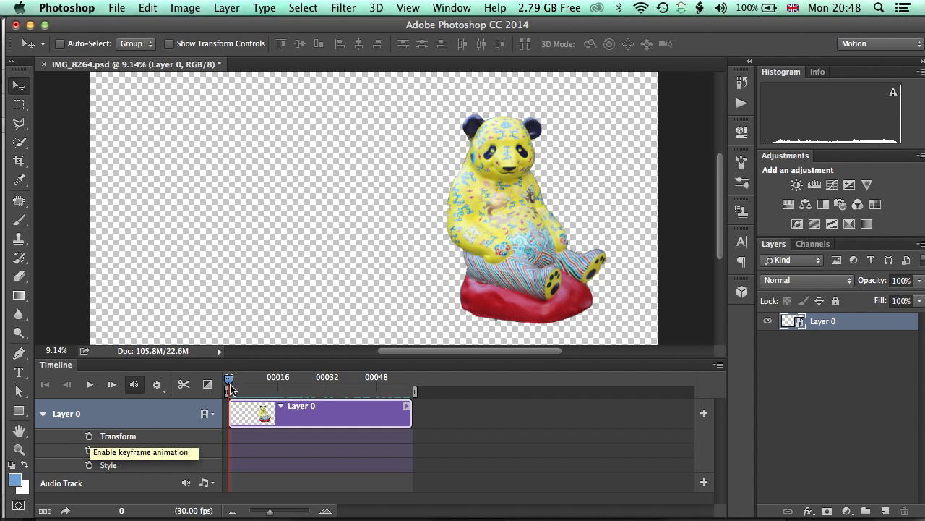
# Set a Transform keyframe at frame 0, then slide the panda left at frame 9.
pyautogui.click(89, 436)
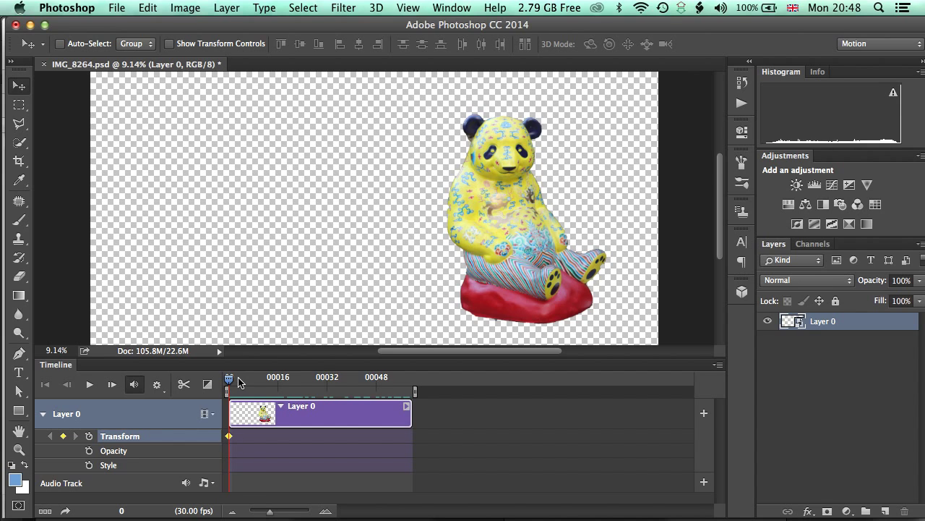
pyautogui.moveTo(240, 382); pyautogui.dragTo(257, 381)
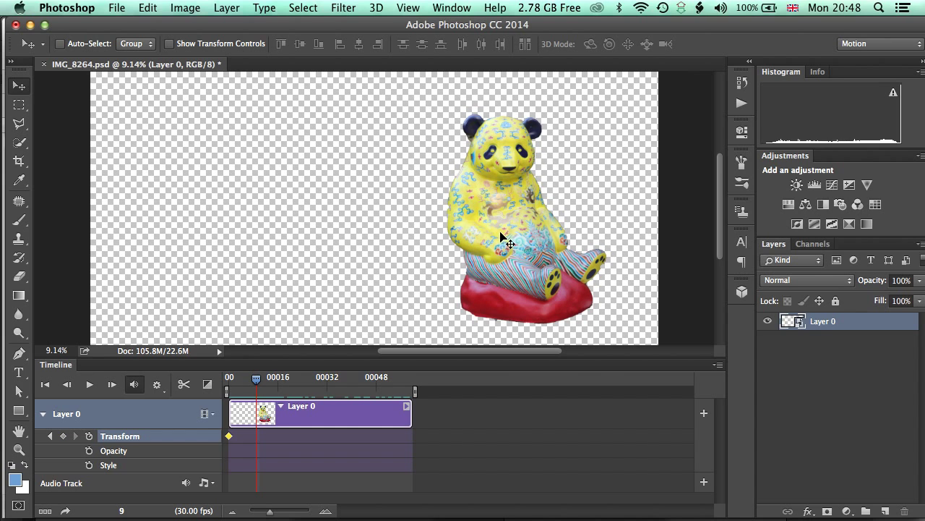
pyautogui.moveTo(515, 240); pyautogui.dragTo(296, 239)
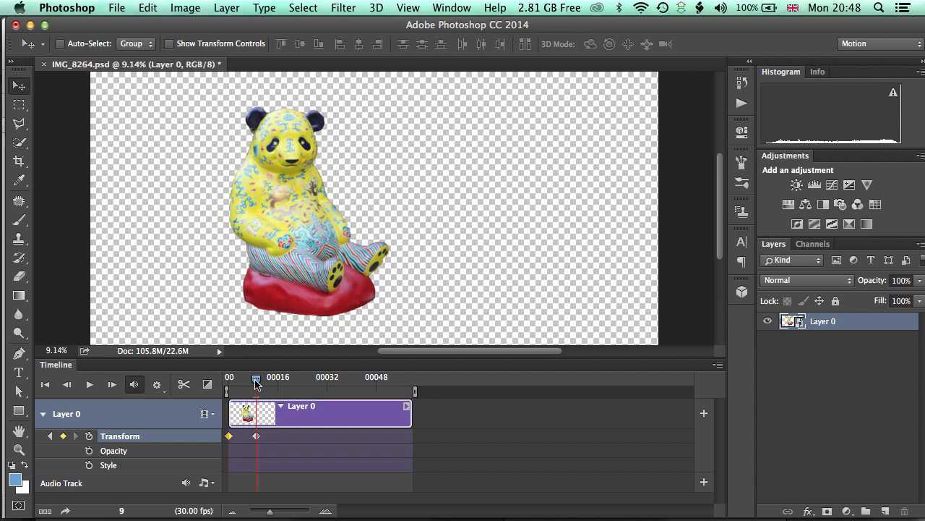
pyautogui.moveTo(256, 383); pyautogui.dragTo(290, 387)
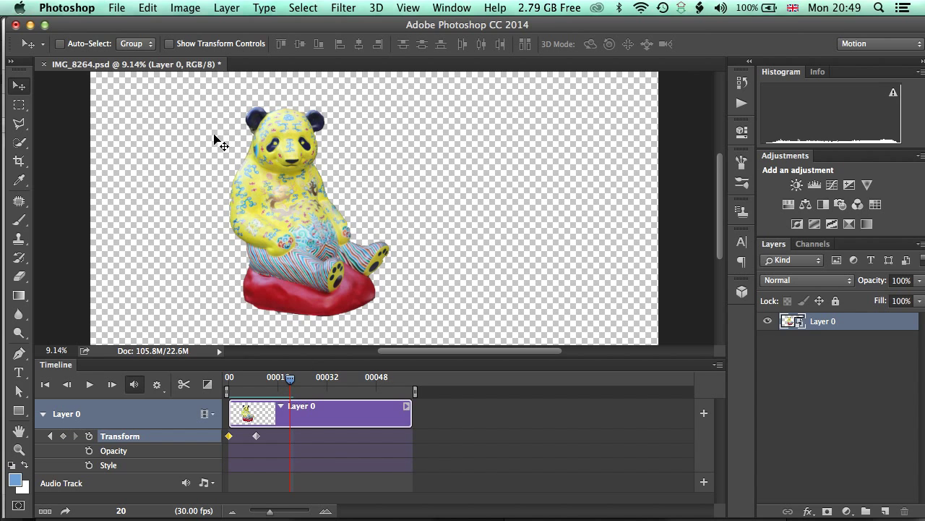
# At frame 20, free-transform the panda to shrink it to 66% and tilt it.
pyautogui.click(148, 7)
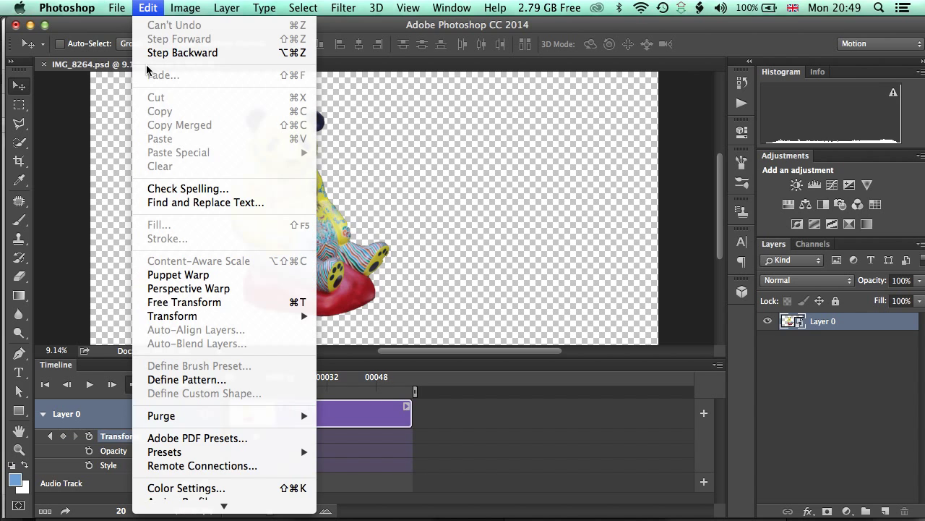
pyautogui.click(215, 302)
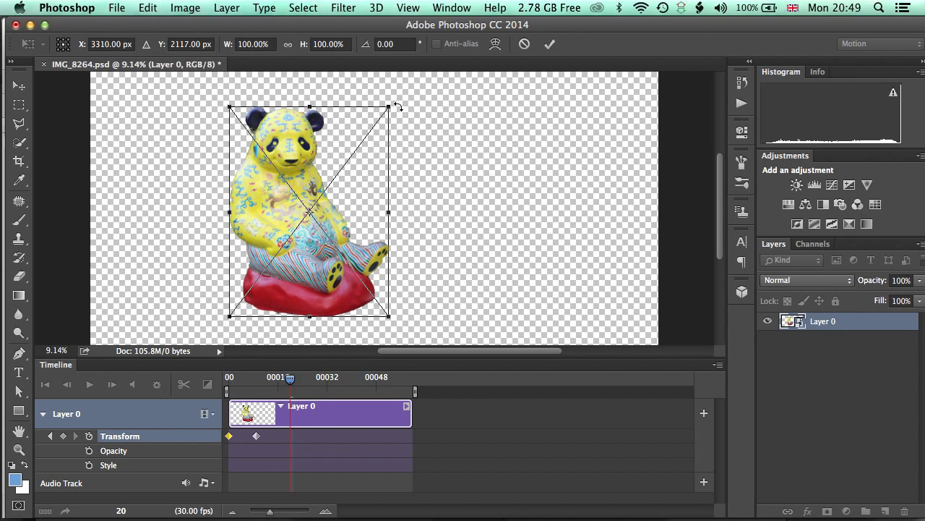
pyautogui.moveTo(385, 109); pyautogui.dragTo(309, 190)
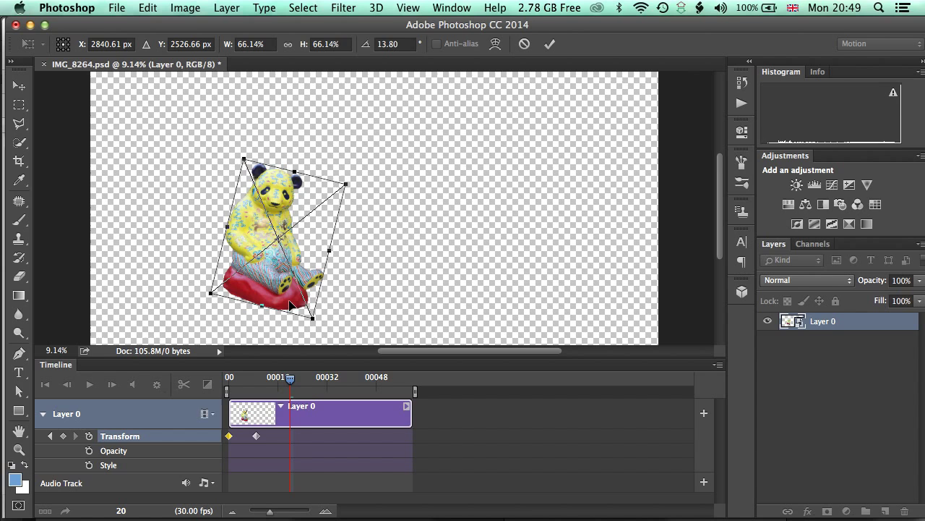
pyautogui.press('Return')
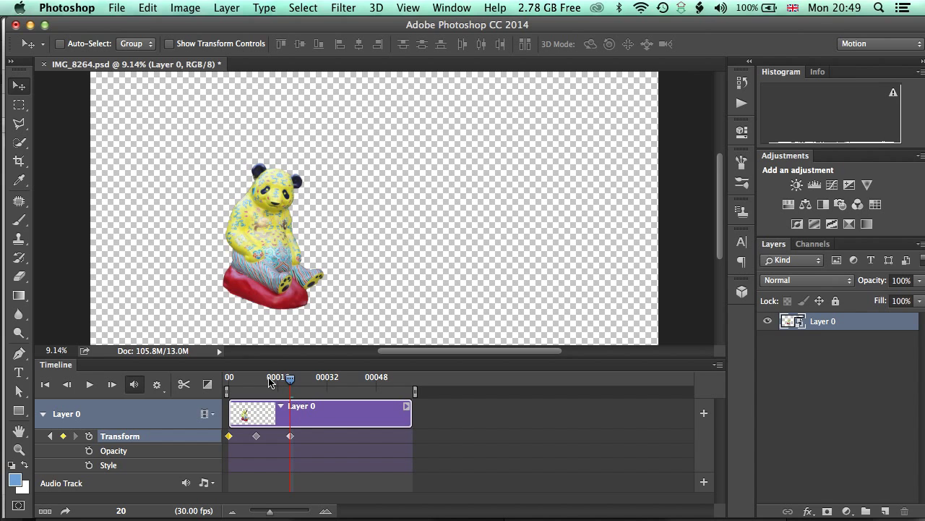
# Preview the animation, then at frame 35 rotate the panda further backwards as a new keyframe.
pyautogui.click(256, 379)
pyautogui.click(230, 380)
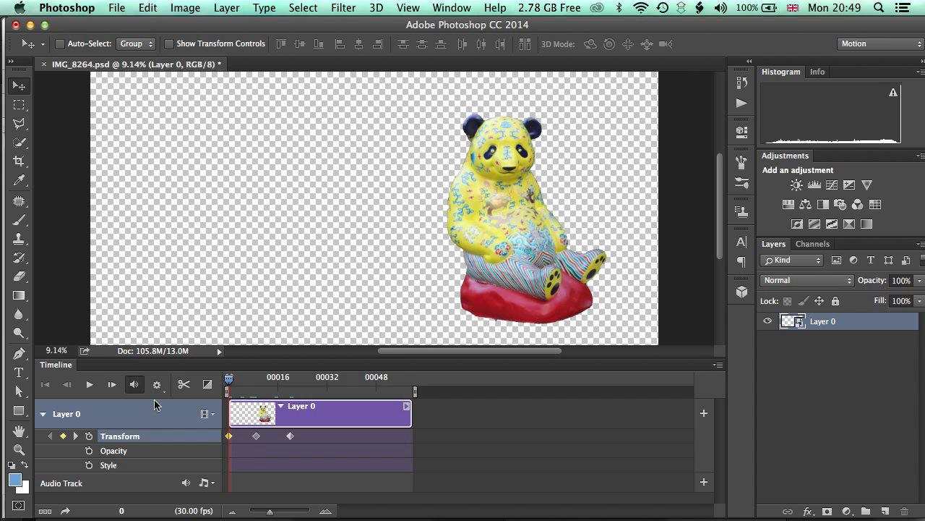
pyautogui.click(90, 384)
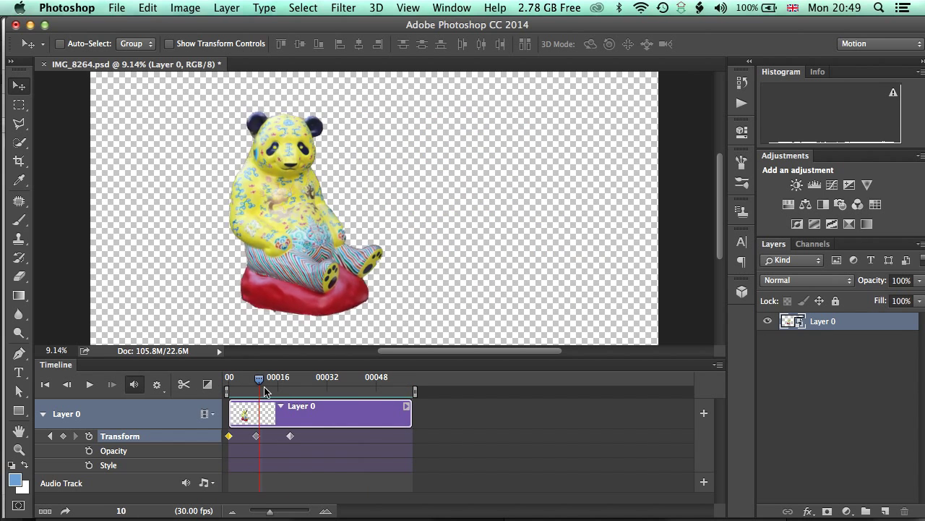
pyautogui.click(302, 393)
pyautogui.moveTo(302, 393); pyautogui.dragTo(336, 394)
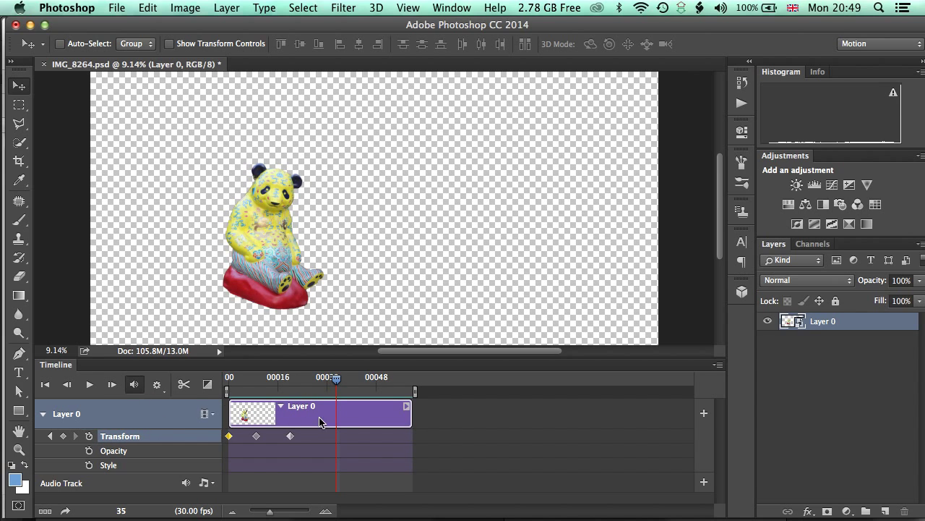
pyautogui.hotkey('ctrl', 't')
pyautogui.moveTo(346, 284); pyautogui.dragTo(291, 183)
pyautogui.press('Return')
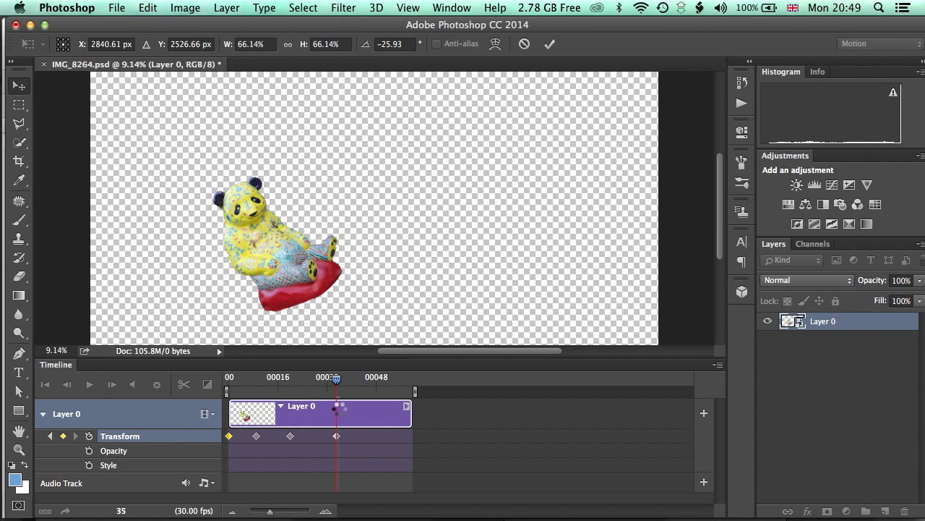
# Drag the Transform keyframes to earlier frames and play back the quicker animation.
pyautogui.moveTo(336, 378); pyautogui.dragTo(229, 378)
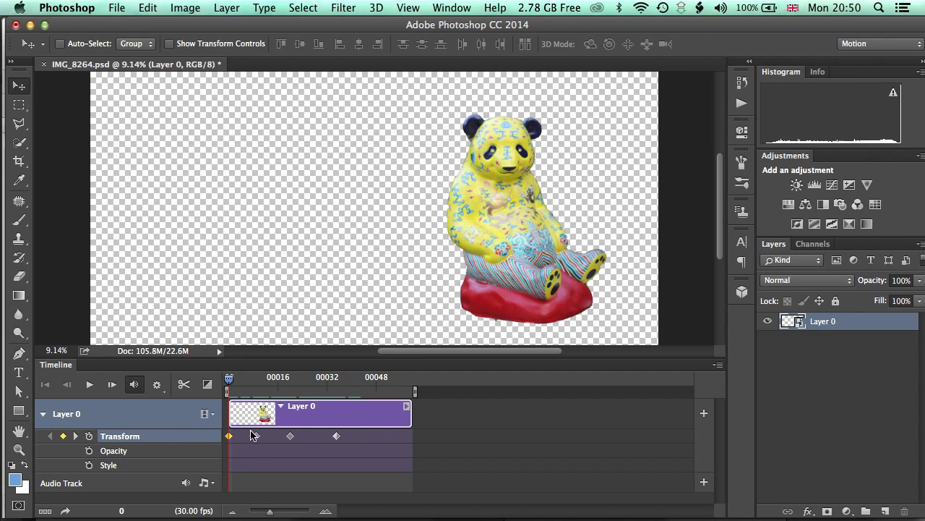
pyautogui.moveTo(258, 440)
pyautogui.mouseDown()
pyautogui.moveTo(247, 439)
pyautogui.moveTo(279, 438)
pyautogui.moveTo(271, 439)
pyautogui.mouseUp()
pyautogui.moveTo(336, 437); pyautogui.dragTo(299, 438)
pyautogui.click(90, 384)
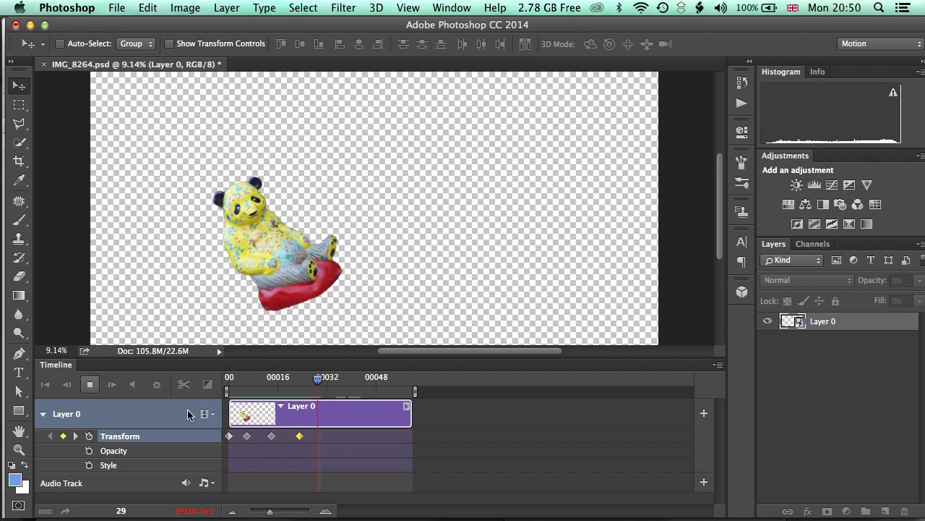
pyautogui.press('space')
# At frame 59, drag the panda off the canvas's right edge, then replay from frame 0.
pyautogui.click(370, 378)
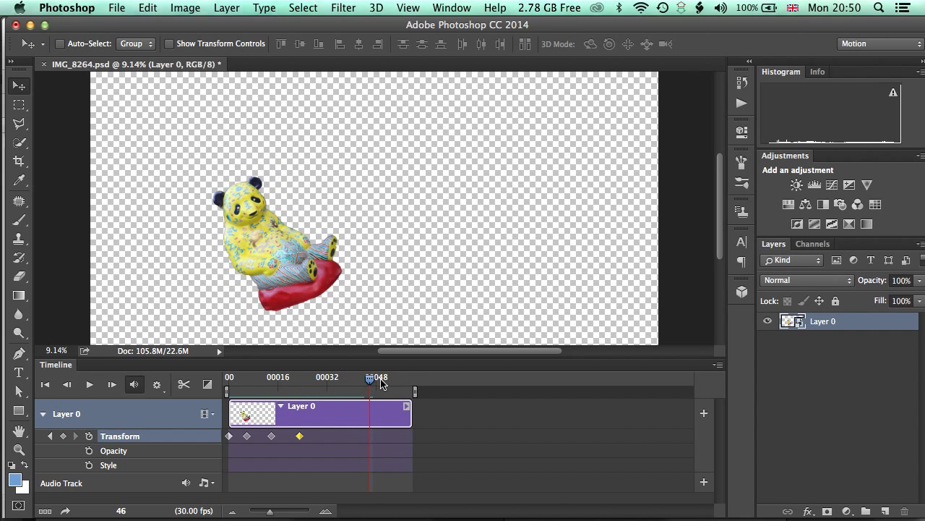
pyautogui.moveTo(381, 383); pyautogui.dragTo(410, 385)
pyautogui.moveTo(279, 261); pyautogui.dragTo(676, 200)
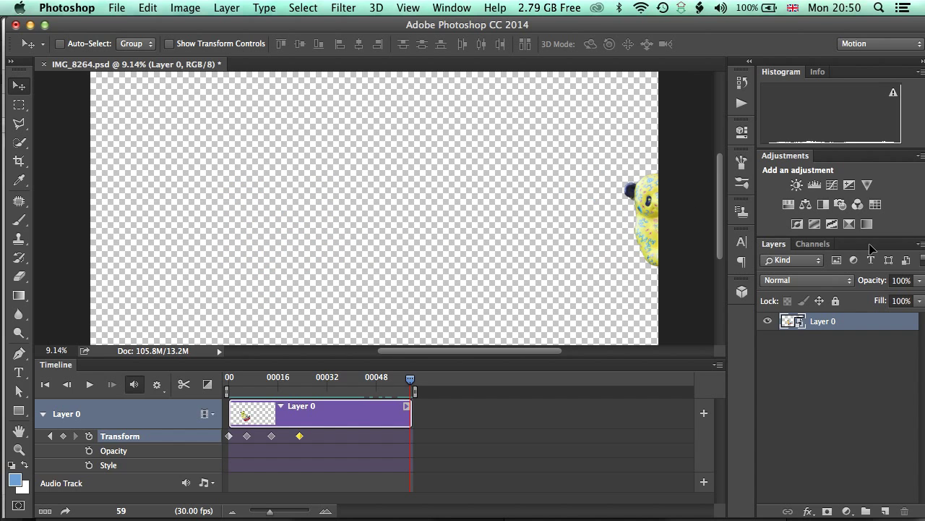
pyautogui.moveTo(871, 248); pyautogui.dragTo(563, 296)
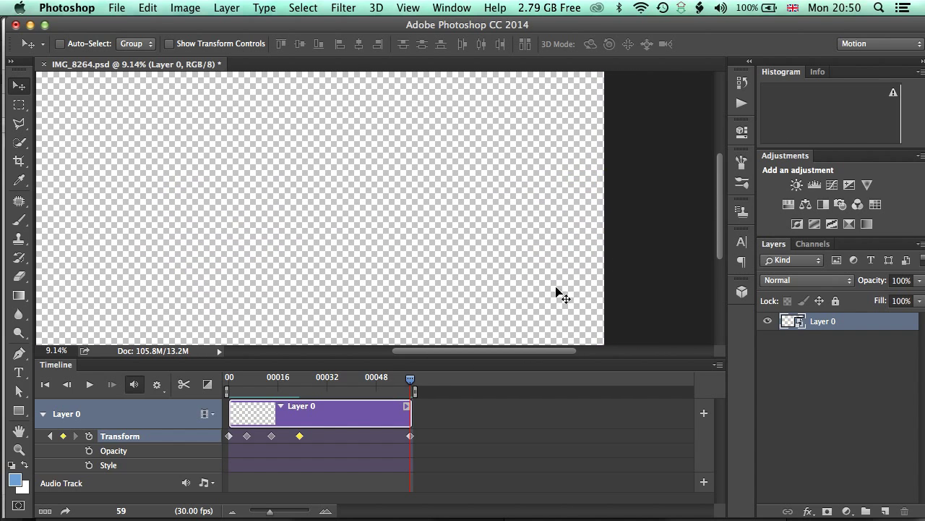
pyautogui.moveTo(410, 378); pyautogui.dragTo(229, 379)
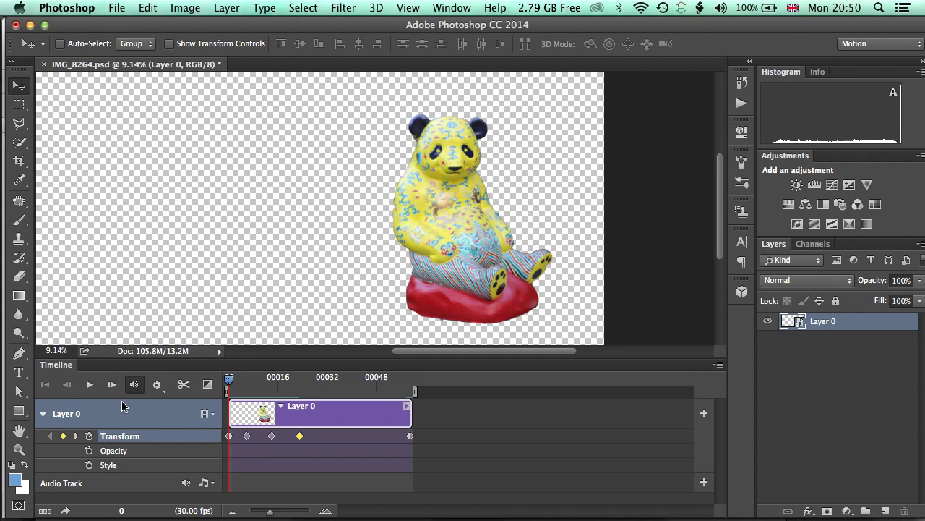
pyautogui.click(90, 384)
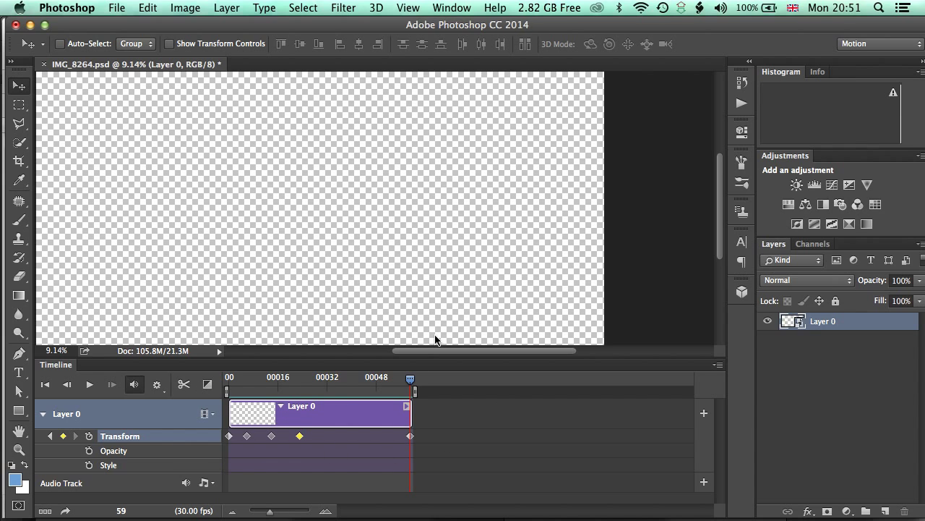
# Save the panda animation, then import surfers.mov as layers limited to every 3 frames.
pyautogui.click(118, 6)
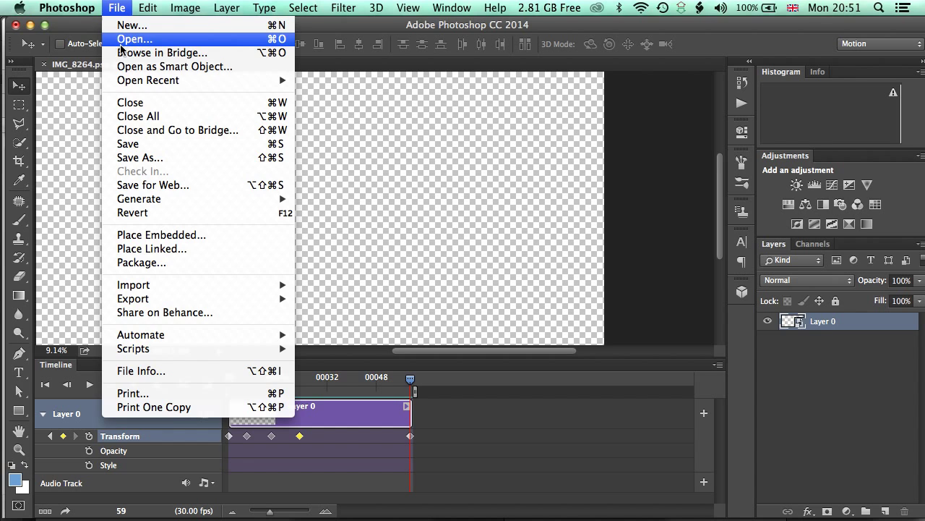
pyautogui.click(169, 144)
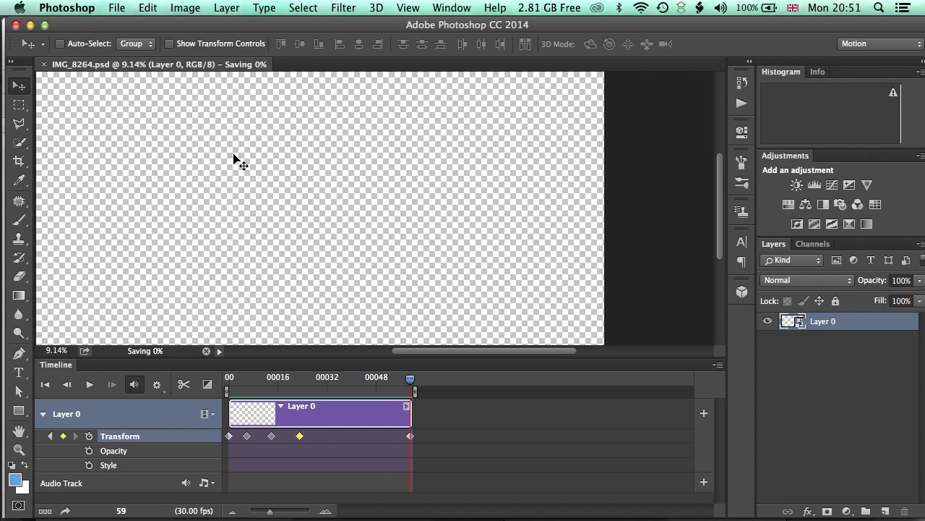
pyautogui.click(118, 8)
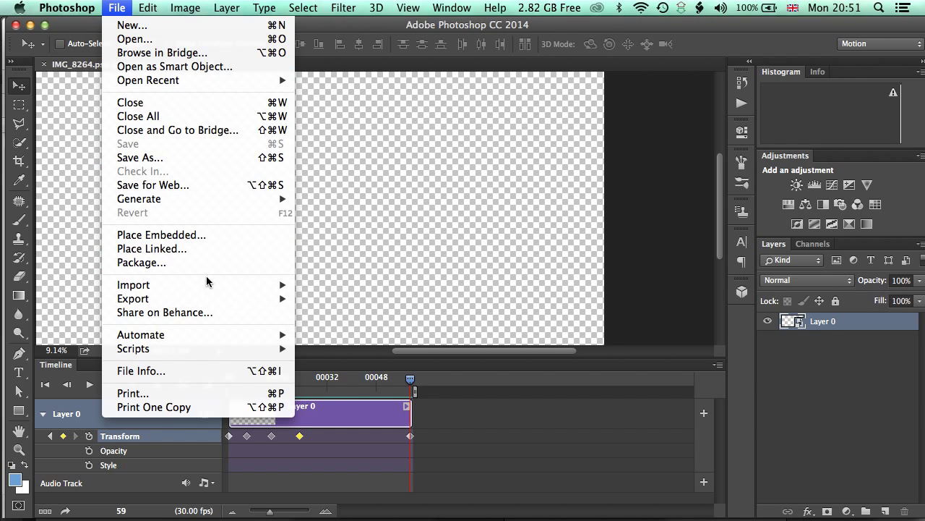
pyautogui.moveTo(243, 285)
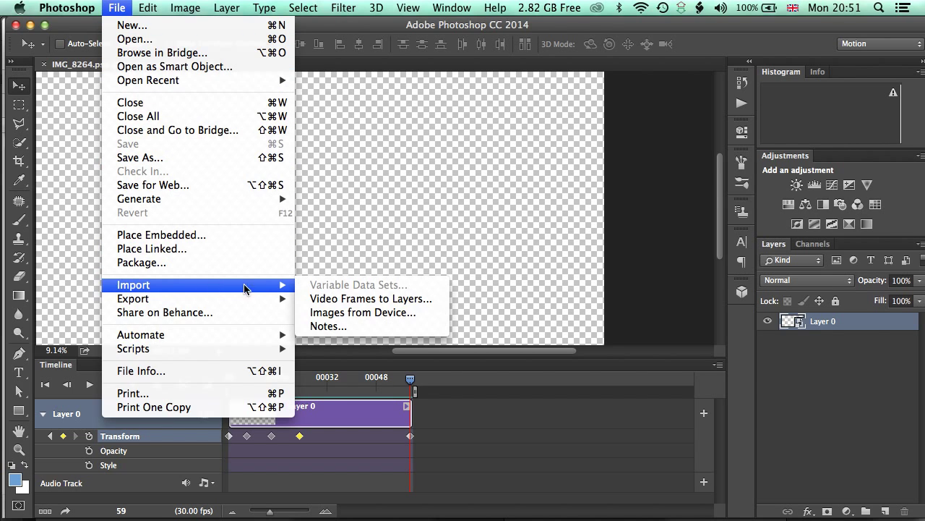
pyautogui.click(350, 302)
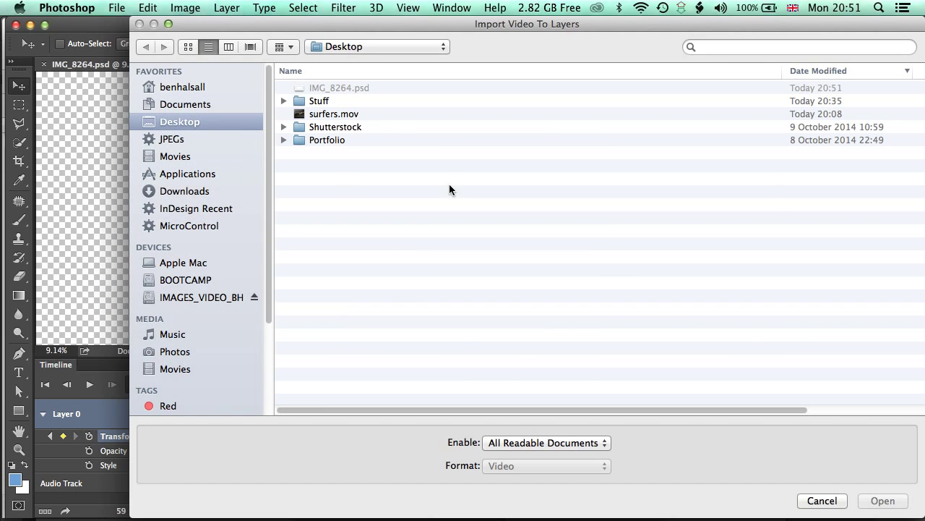
pyautogui.click(326, 115)
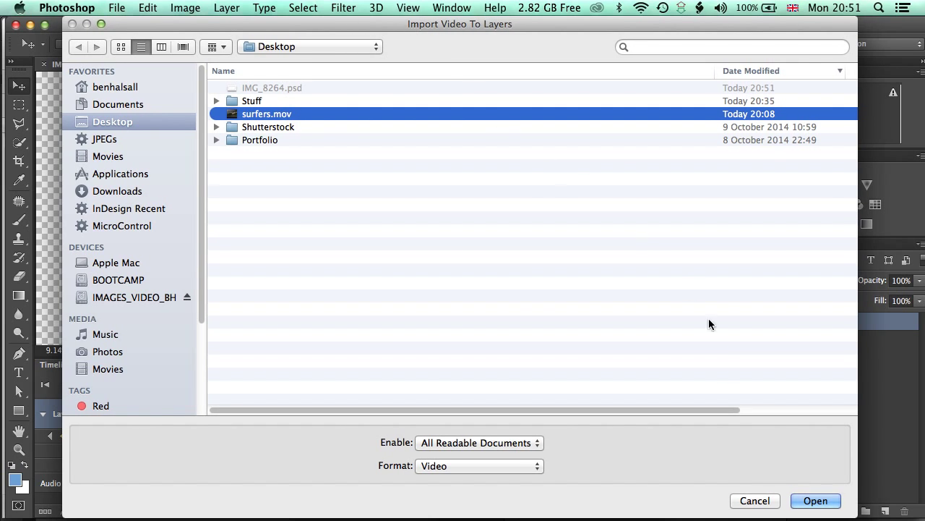
pyautogui.click(815, 501)
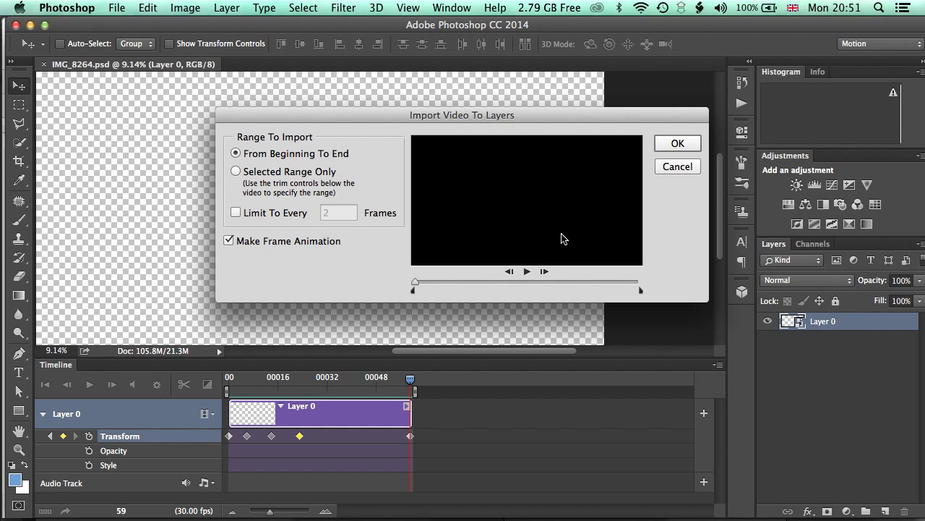
pyautogui.click(235, 212)
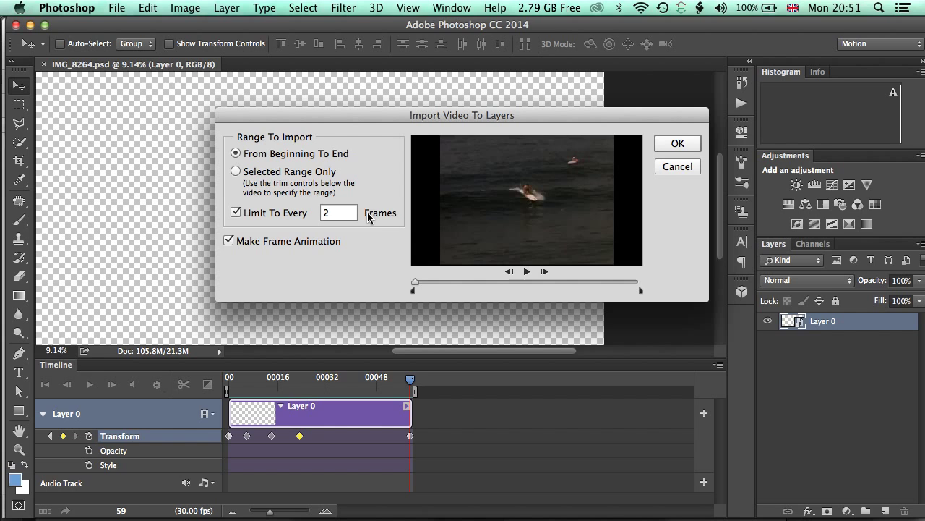
pyautogui.write('3')
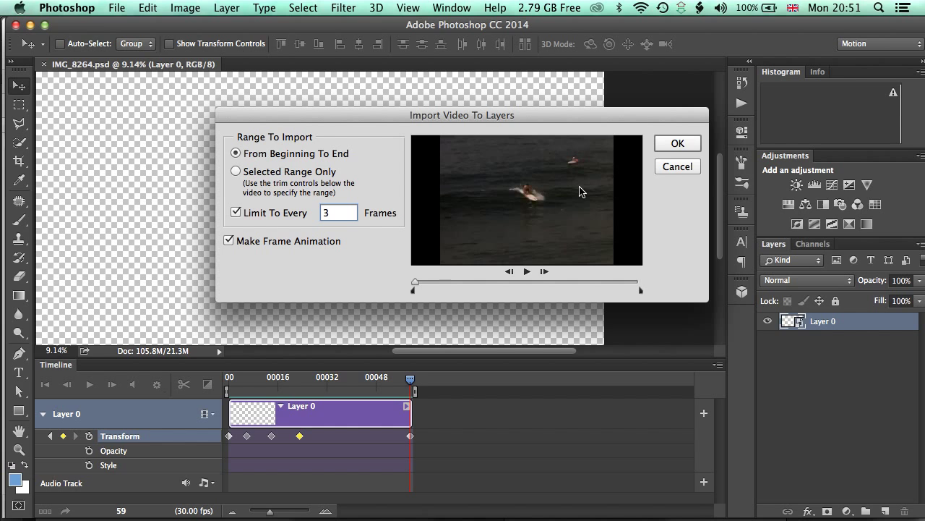
pyautogui.click(677, 144)
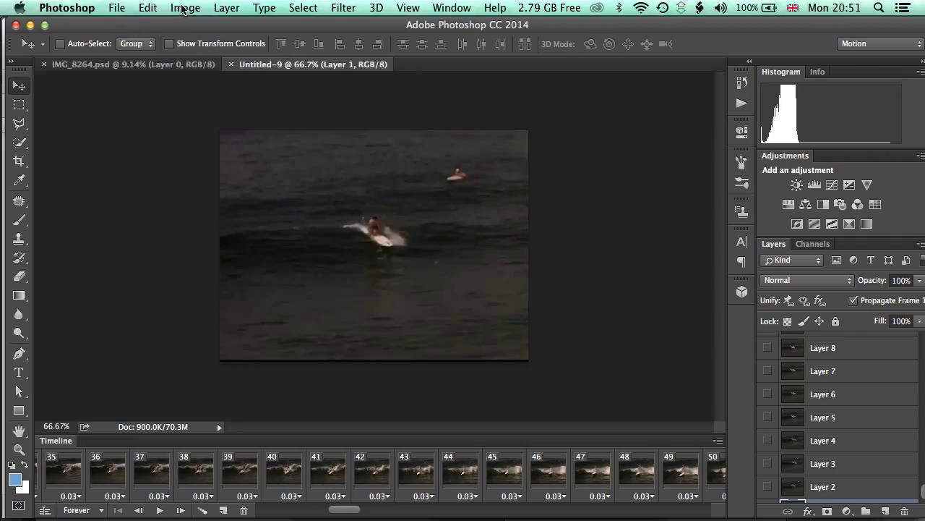
# Crop the surf footage with a 4:2 ratio box centred on the surfer.
pyautogui.click(18, 161)
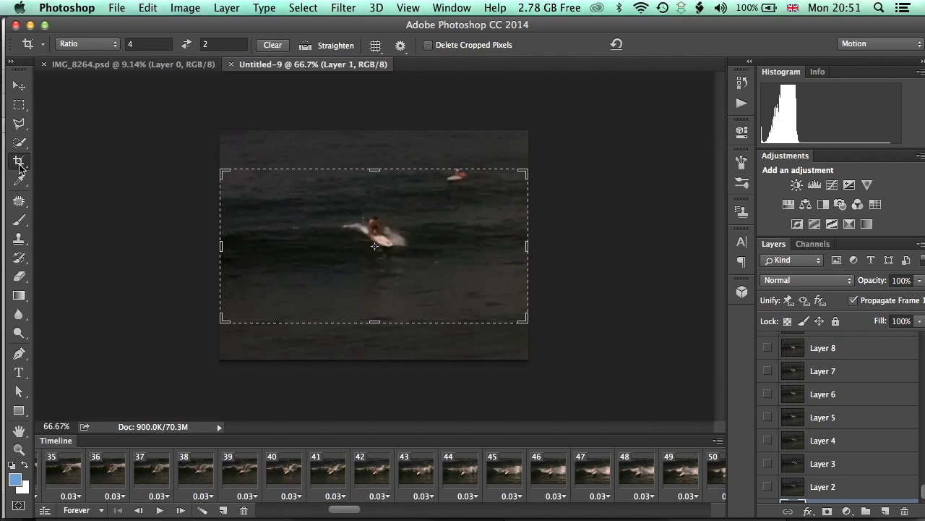
pyautogui.click(72, 46)
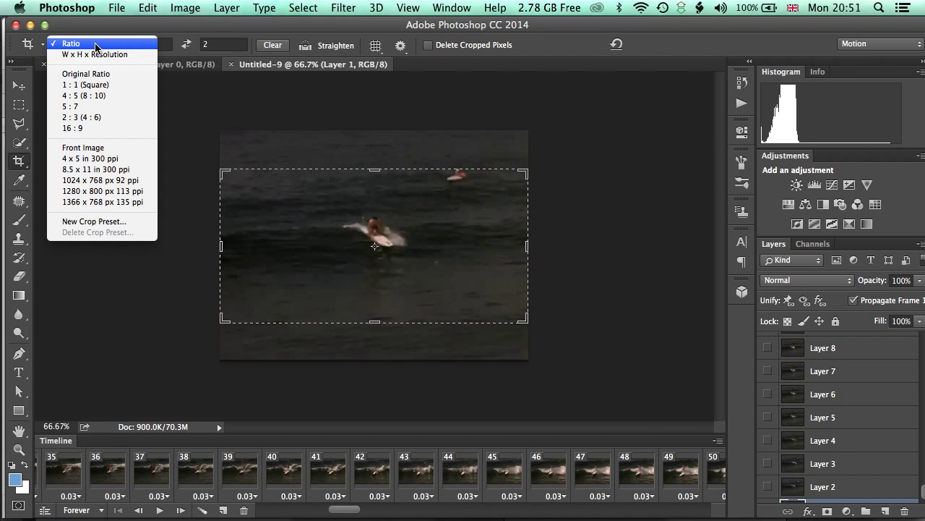
pyautogui.click(71, 43)
pyautogui.click(130, 45)
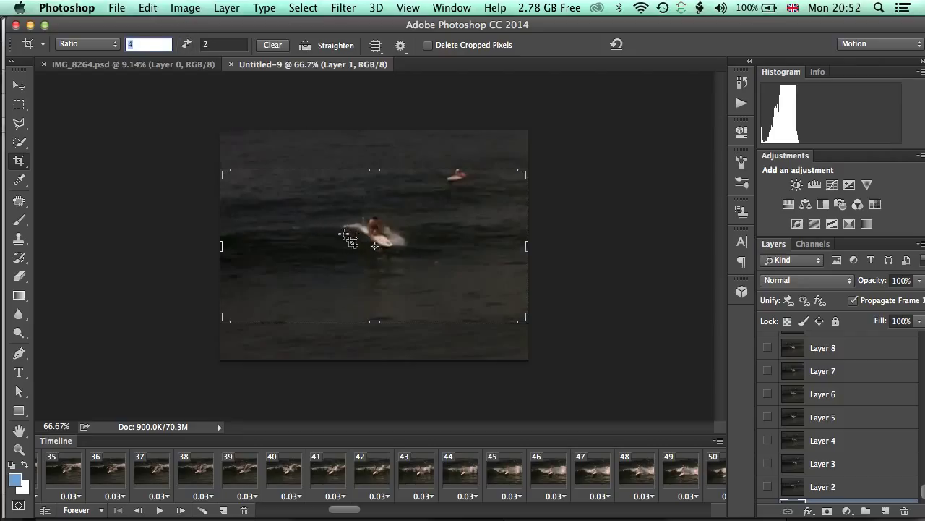
pyautogui.moveTo(354, 177); pyautogui.dragTo(339, 209)
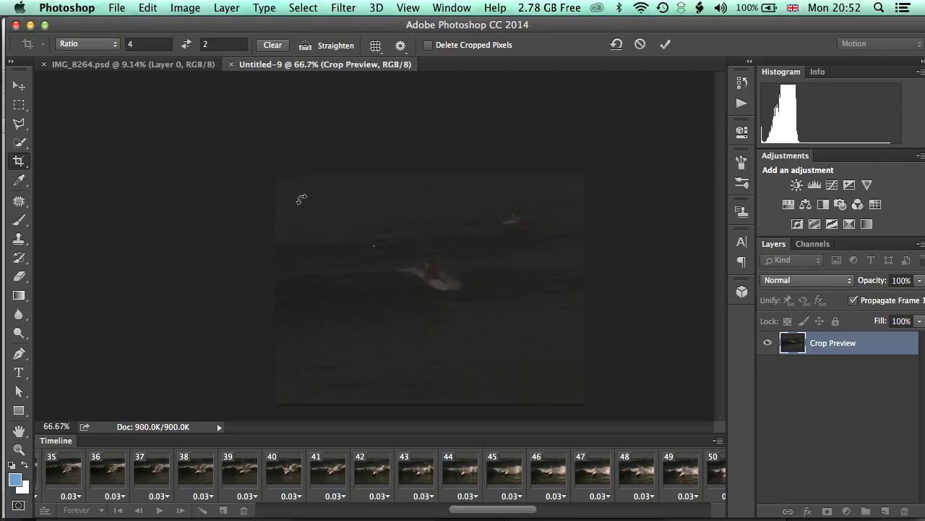
pyautogui.press('Escape')
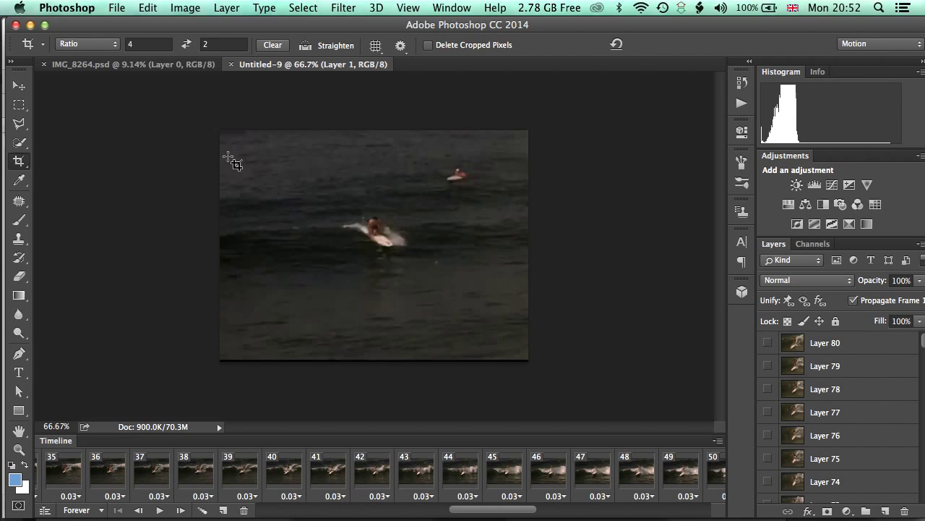
pyautogui.moveTo(237, 156); pyautogui.dragTo(499, 323)
pyautogui.moveTo(453, 248)
pyautogui.mouseDown()
pyautogui.moveTo(472, 257)
pyautogui.moveTo(426, 250)
pyautogui.moveTo(456, 232)
pyautogui.moveTo(447, 237)
pyautogui.mouseUp()
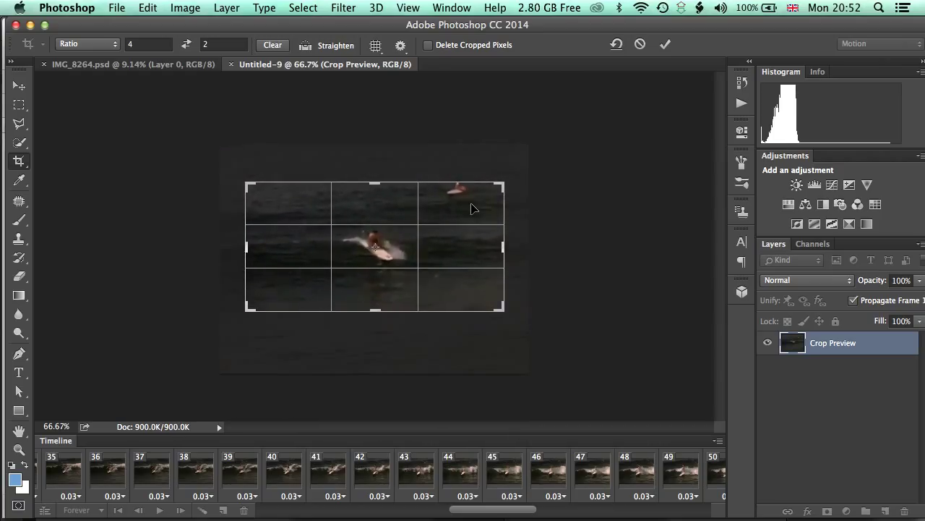
pyautogui.press('Return')
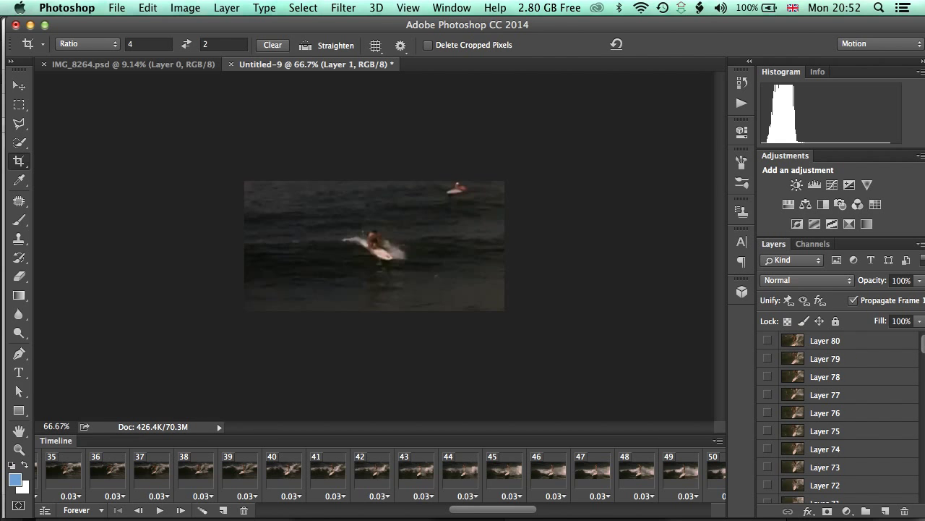
# Pair frames 2 through 5 with their matching Layers 2–5, finishing on frame 5.
pyautogui.moveTo(923, 345); pyautogui.dragTo(923, 498)
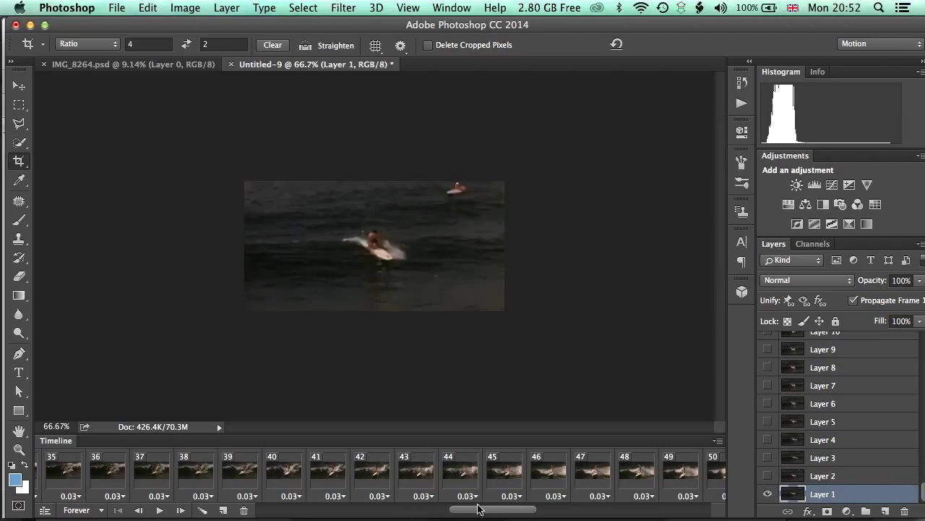
pyautogui.moveTo(477, 509); pyautogui.dragTo(285, 509)
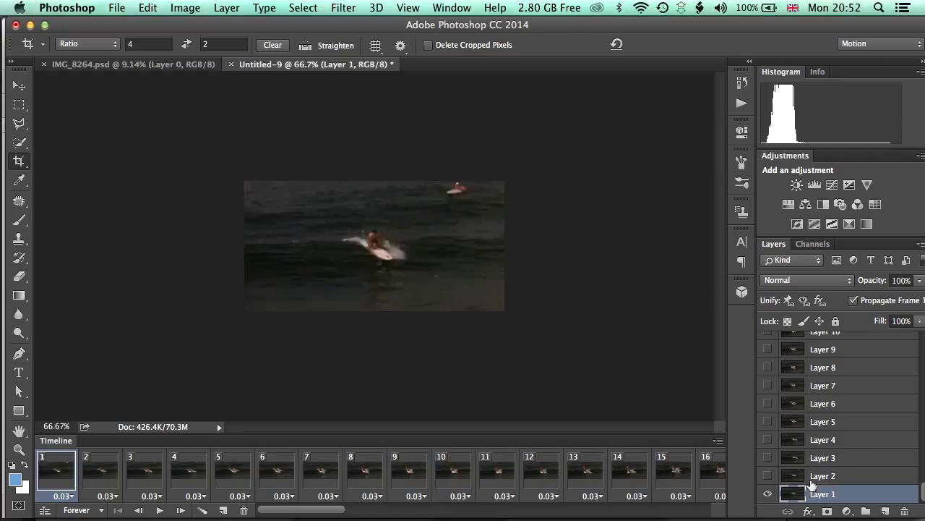
pyautogui.click(107, 476)
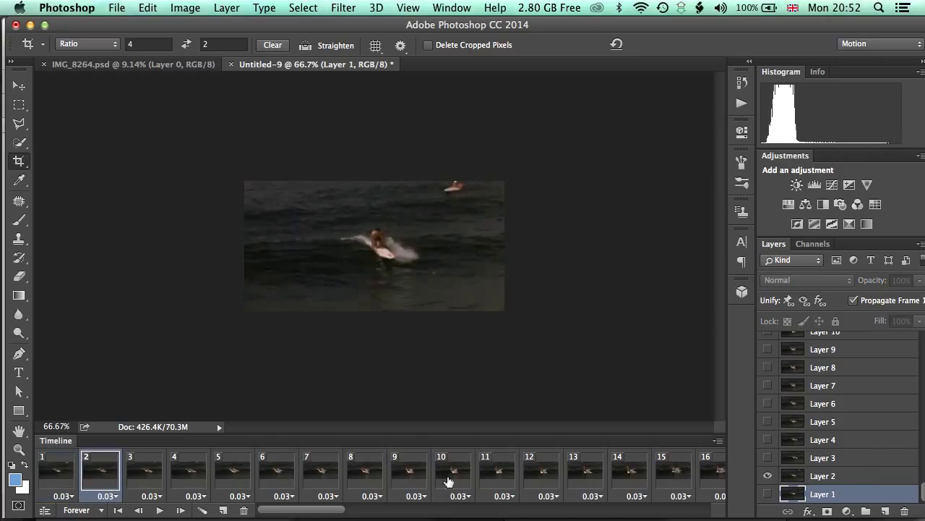
pyautogui.click(828, 477)
pyautogui.click(154, 475)
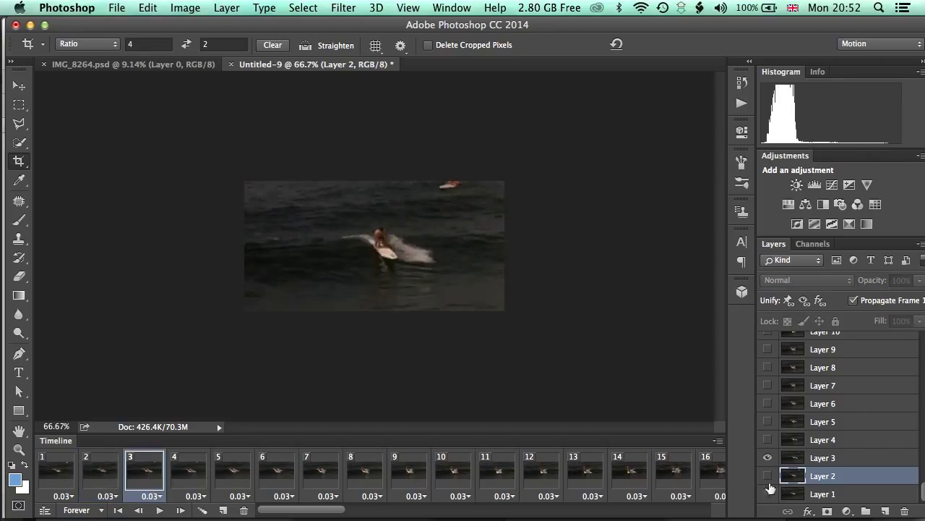
pyautogui.click(859, 460)
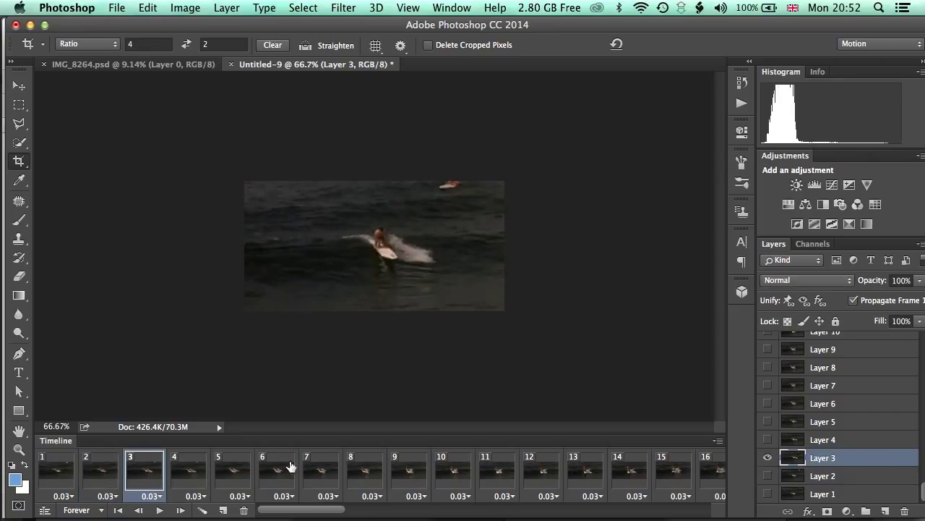
pyautogui.click(187, 473)
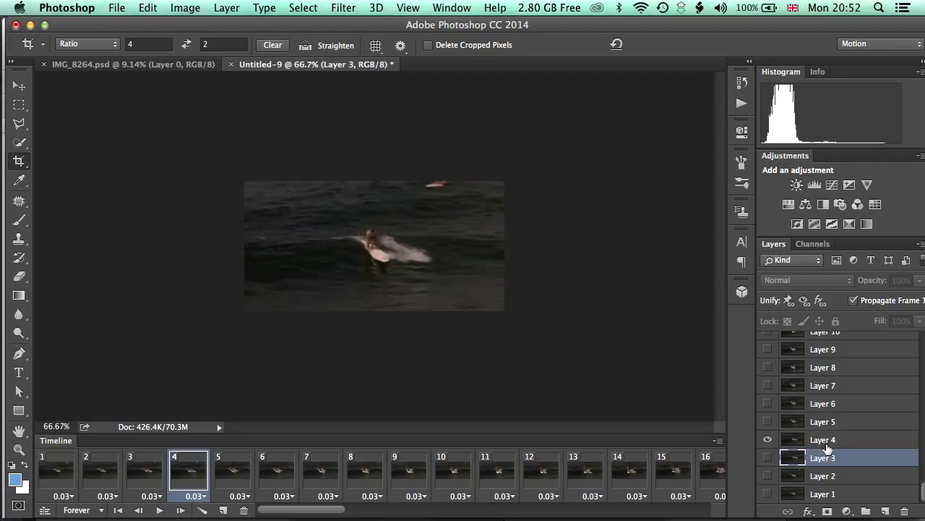
pyautogui.click(825, 445)
pyautogui.click(230, 472)
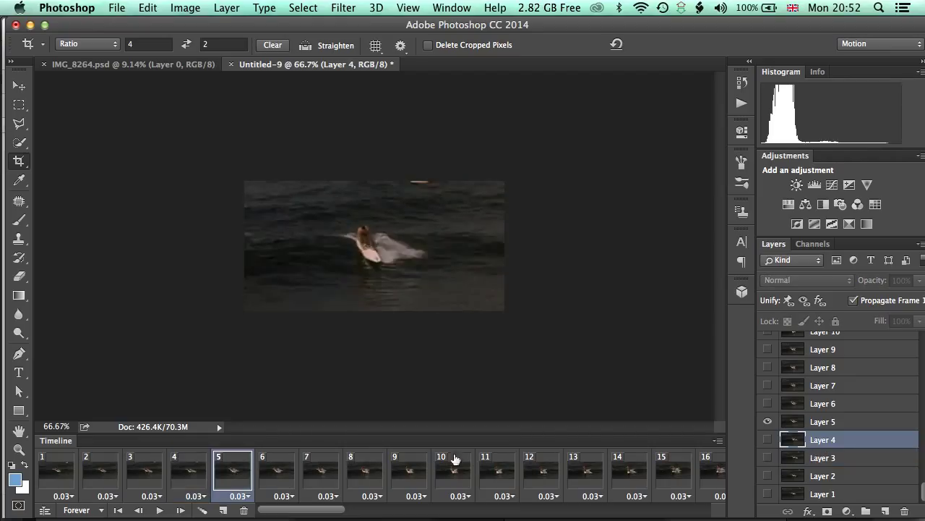
pyautogui.click(836, 424)
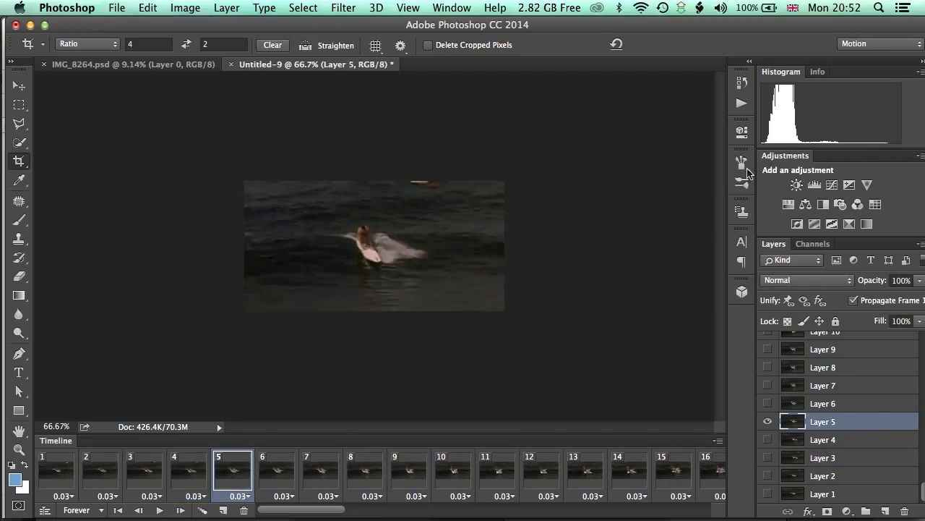
# Pick the Brush tool and raise the 20 px brush's hardness to about 79%.
pyautogui.click(19, 220)
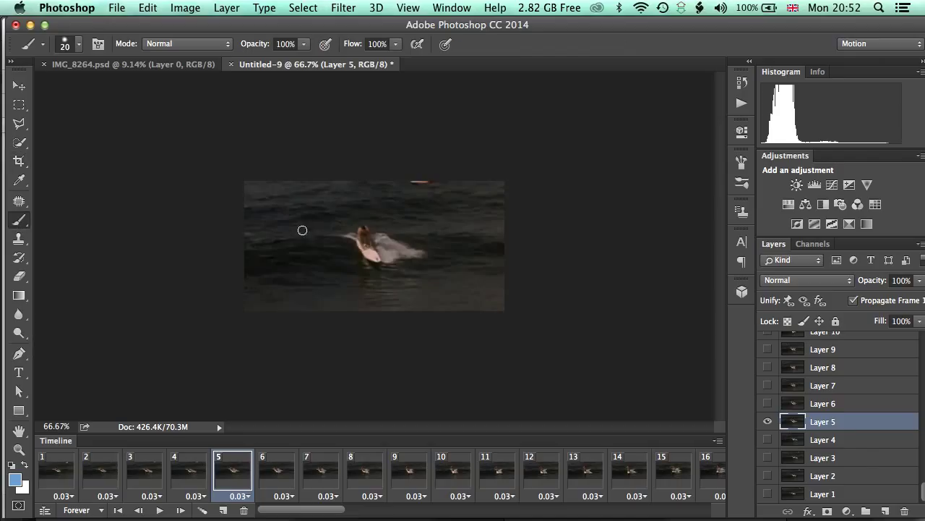
pyautogui.click(80, 45)
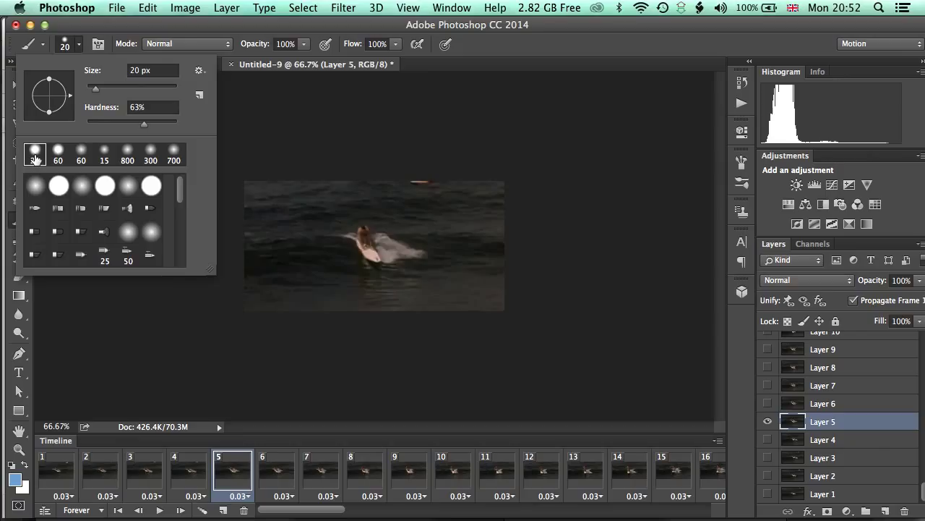
pyautogui.click(273, 137)
pyautogui.click(78, 47)
pyautogui.moveTo(157, 125); pyautogui.dragTo(162, 125)
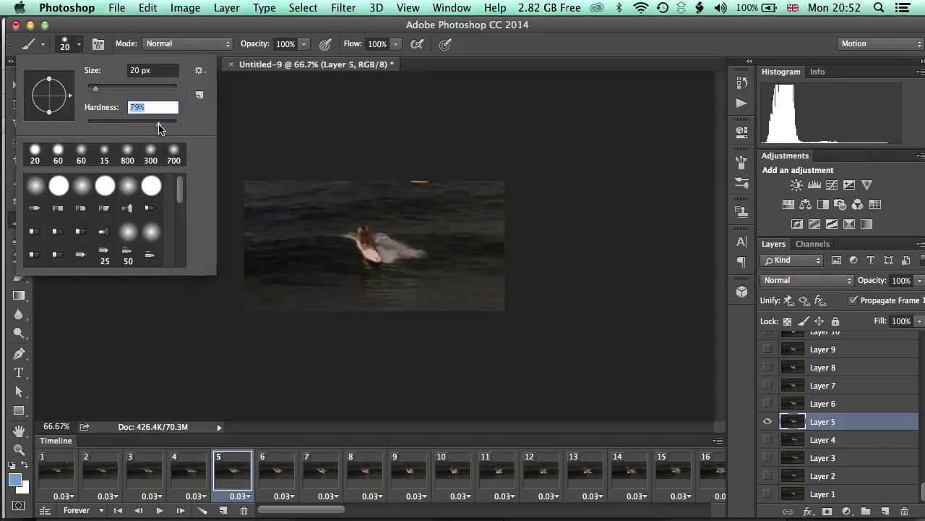
pyautogui.click(242, 125)
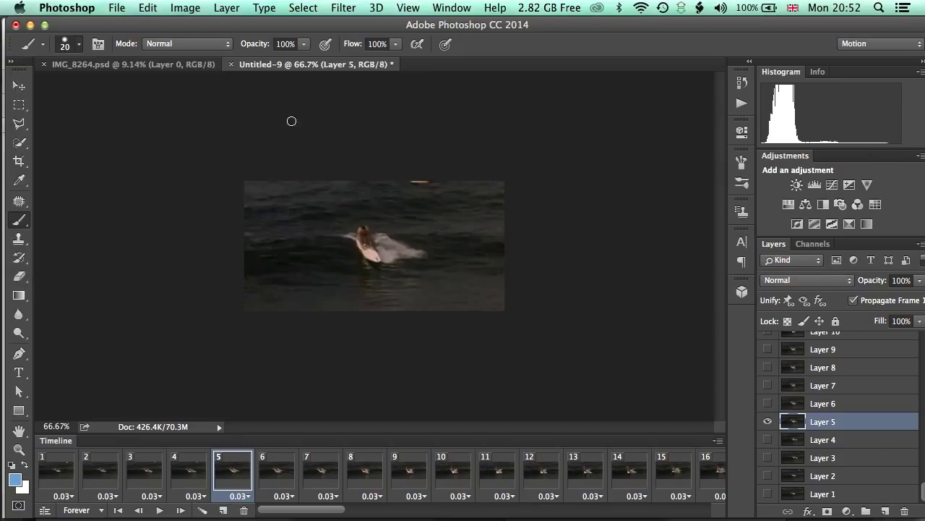
# Set the foreground colour to mid blue #2674c0 and return to an early animation frame.
pyautogui.click(18, 483)
pyautogui.moveTo(416, 212)
pyautogui.mouseDown()
pyautogui.moveTo(409, 184)
pyautogui.moveTo(422, 159)
pyautogui.moveTo(395, 163)
pyautogui.moveTo(425, 158)
pyautogui.mouseUp()
pyautogui.click(609, 108)
pyautogui.click(101, 471)
# Select Layer 1 on frame 1 and compare it against frame 2.
pyautogui.click(42, 467)
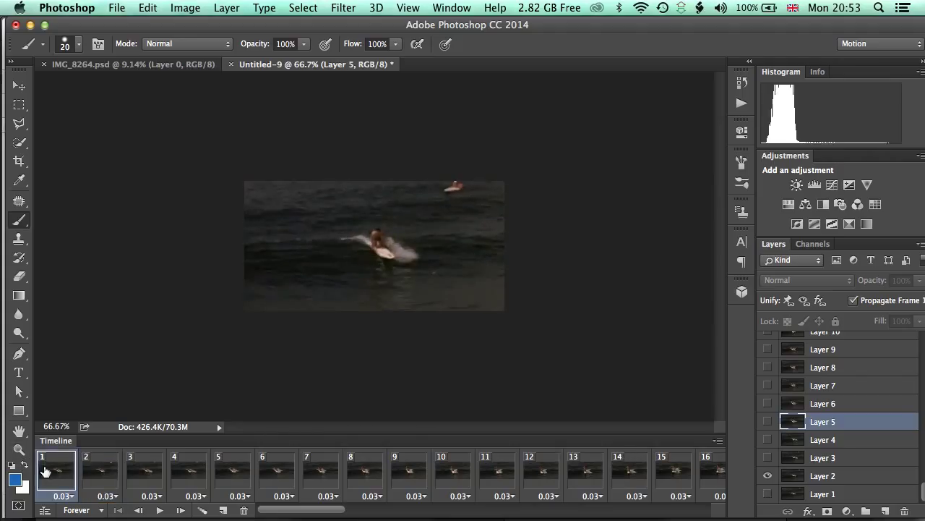
pyautogui.click(832, 495)
pyautogui.click(100, 470)
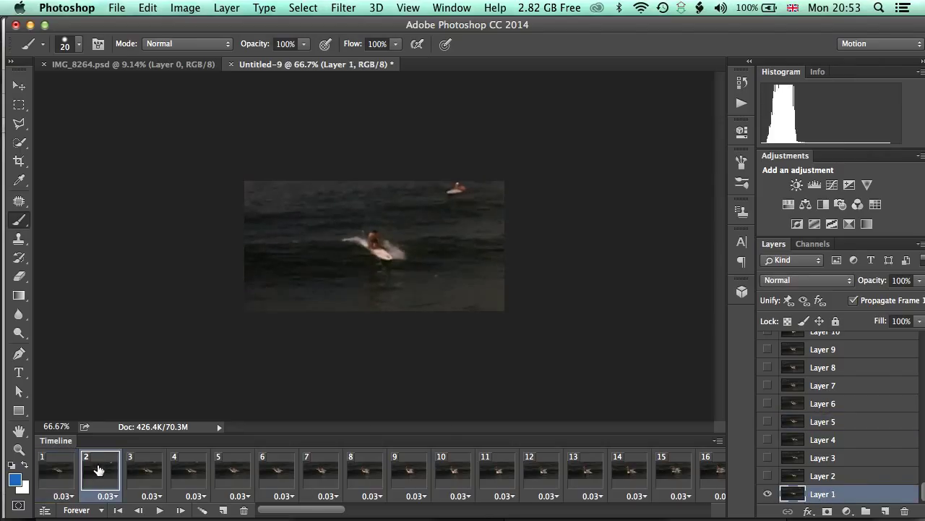
pyautogui.click(53, 474)
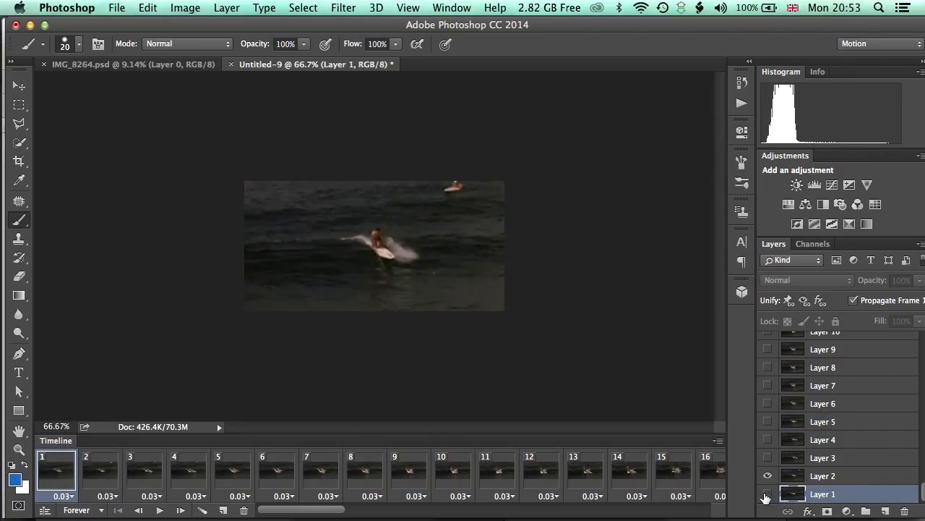
pyautogui.click(100, 470)
# Toggle Layers 1 and 2 across frames 1–3, ending on frame 1 with only Layer 1 visible.
pyautogui.click(768, 476)
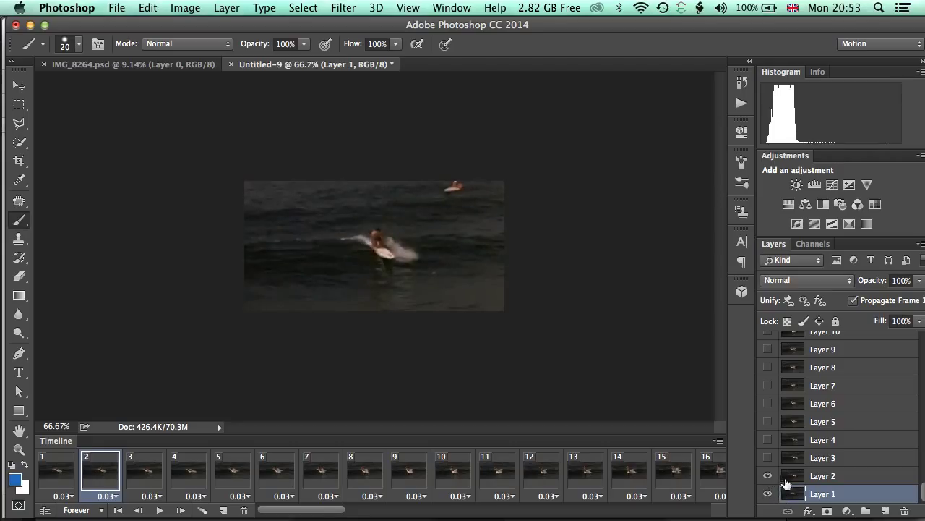
pyautogui.click(768, 494)
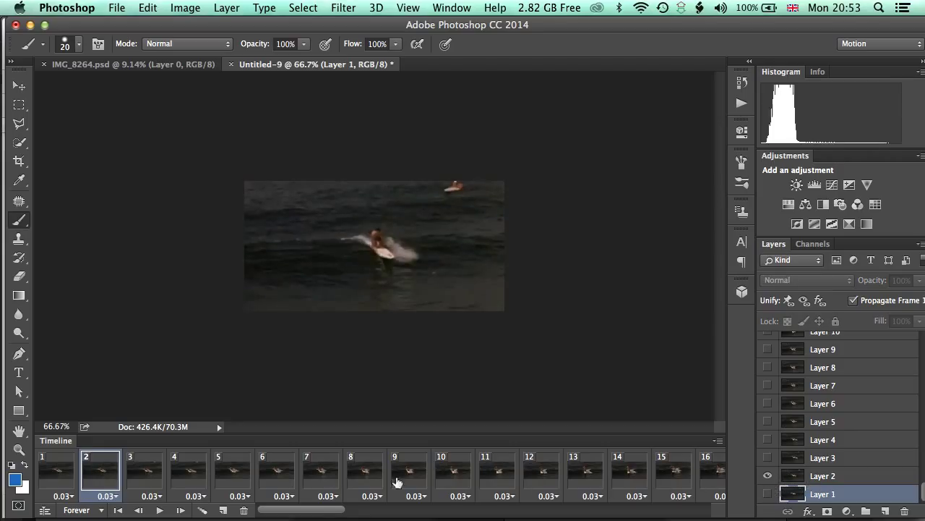
pyautogui.click(153, 474)
pyautogui.click(72, 473)
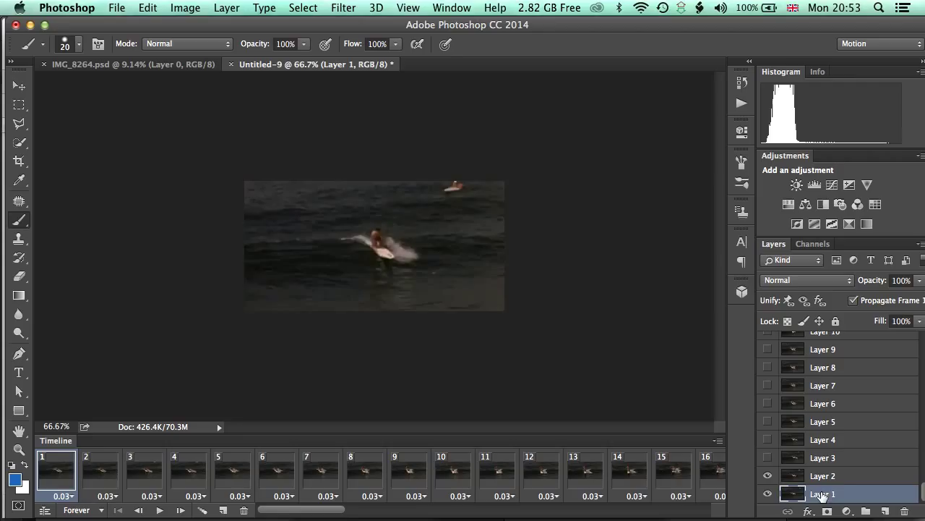
pyautogui.click(767, 475)
pyautogui.click(767, 477)
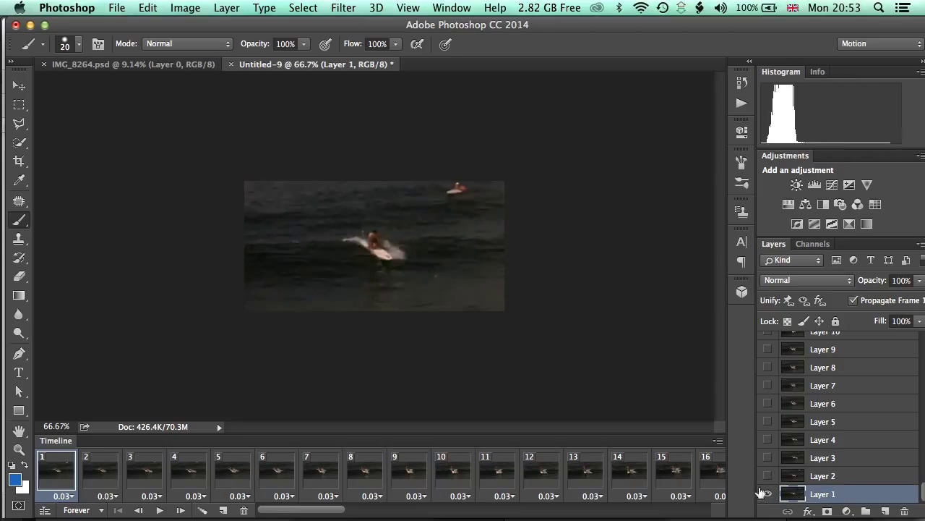
pyautogui.click(114, 479)
pyautogui.click(55, 477)
# Paint a blue wave-lip line edge to edge on frames 1 and 2, using Layers 1 and 2.
pyautogui.moveTo(399, 244); pyautogui.dragTo(509, 239)
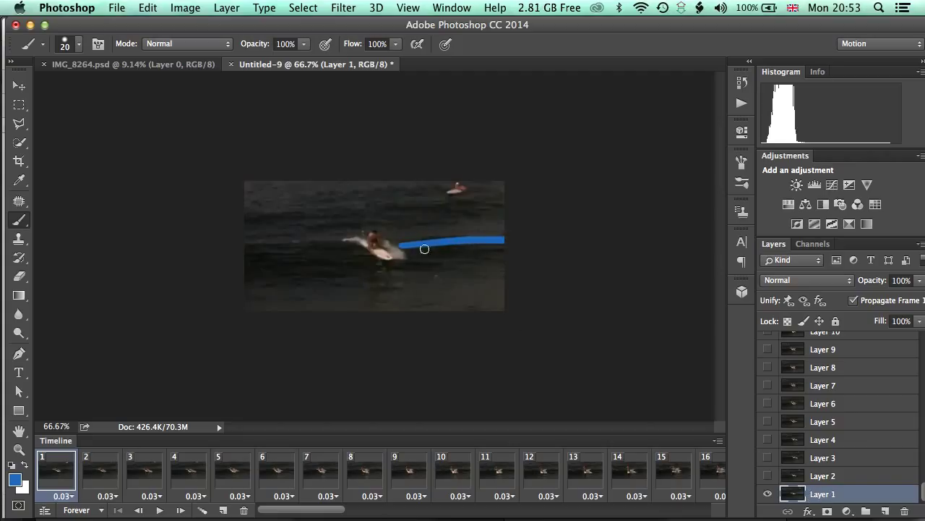
pyautogui.moveTo(349, 243); pyautogui.dragTo(175, 254)
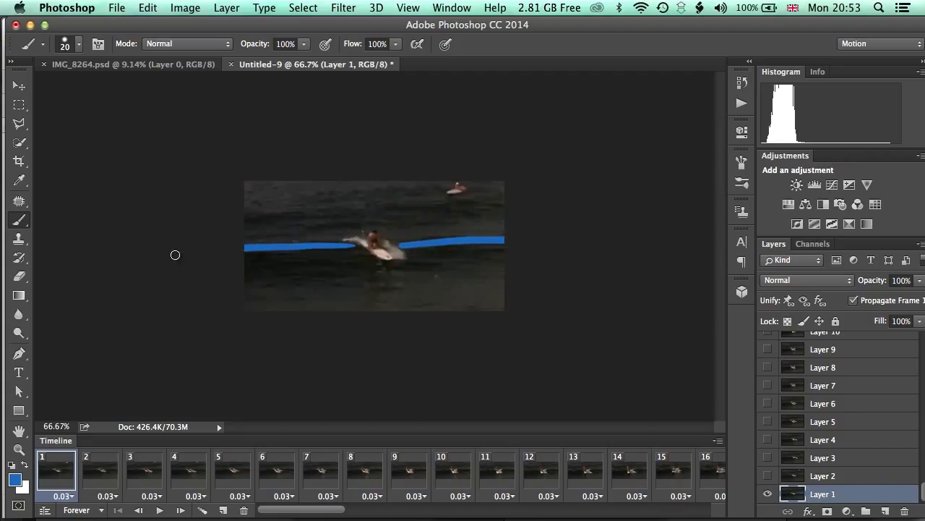
pyautogui.click(110, 474)
pyautogui.click(440, 255)
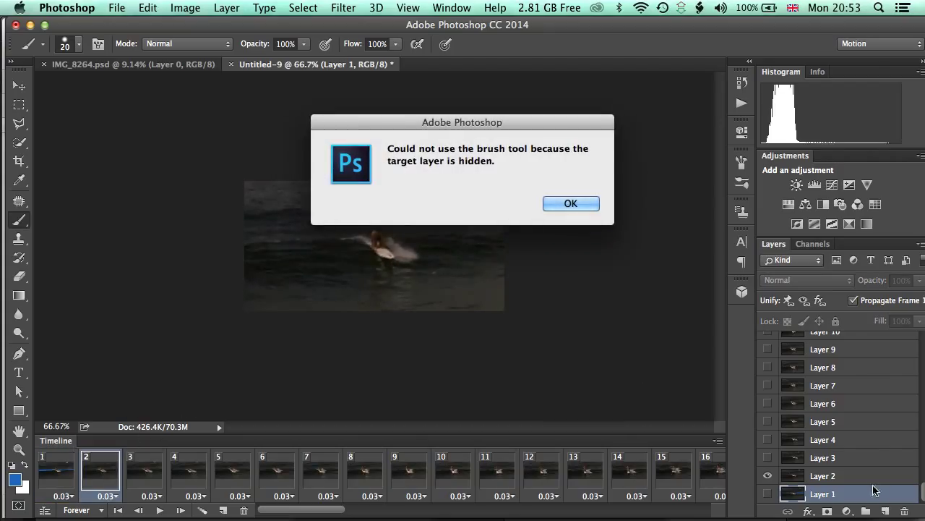
pyautogui.click(575, 204)
pyautogui.click(826, 475)
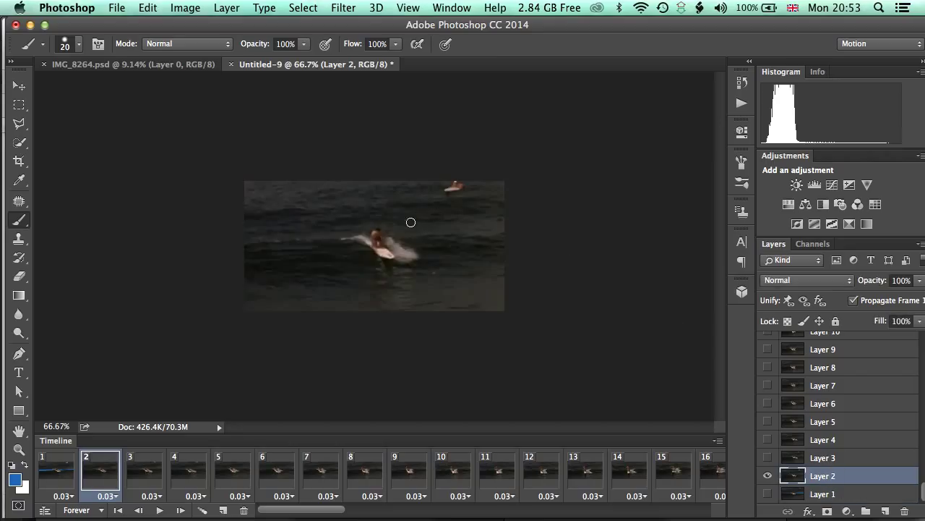
pyautogui.moveTo(409, 242); pyautogui.dragTo(558, 239)
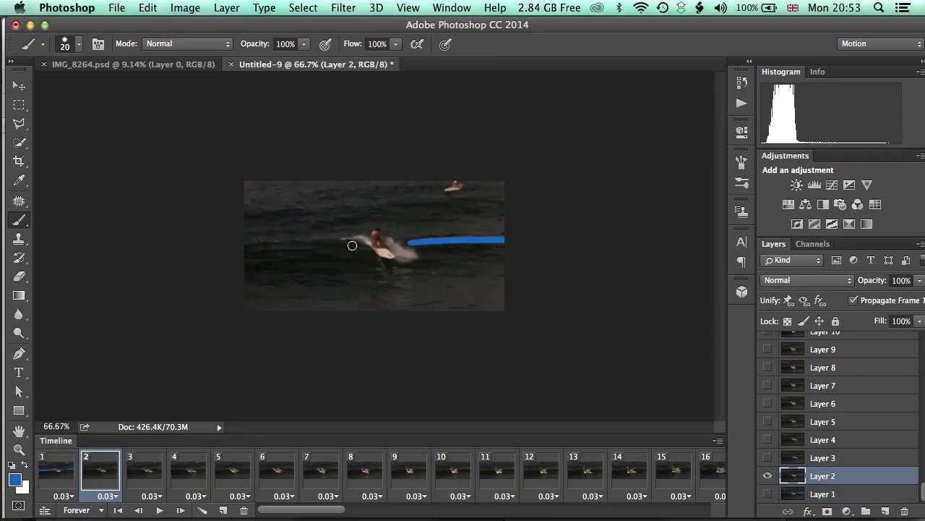
pyautogui.moveTo(352, 245); pyautogui.dragTo(244, 245)
# Paint the blue wave-lip line on frames 3 and 4, on Layers 3 and 4.
pyautogui.click(147, 473)
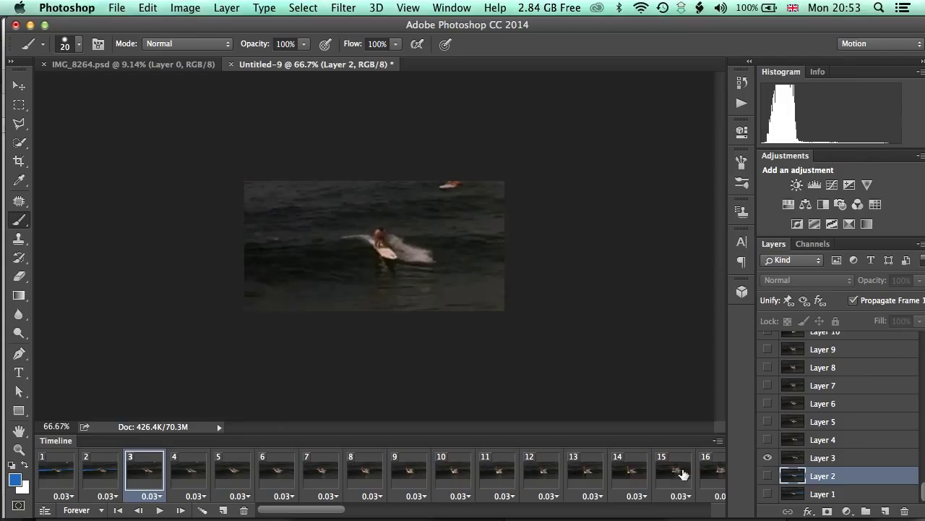
pyautogui.click(871, 460)
pyautogui.moveTo(411, 240); pyautogui.dragTo(546, 239)
pyautogui.moveTo(357, 241); pyautogui.dragTo(245, 247)
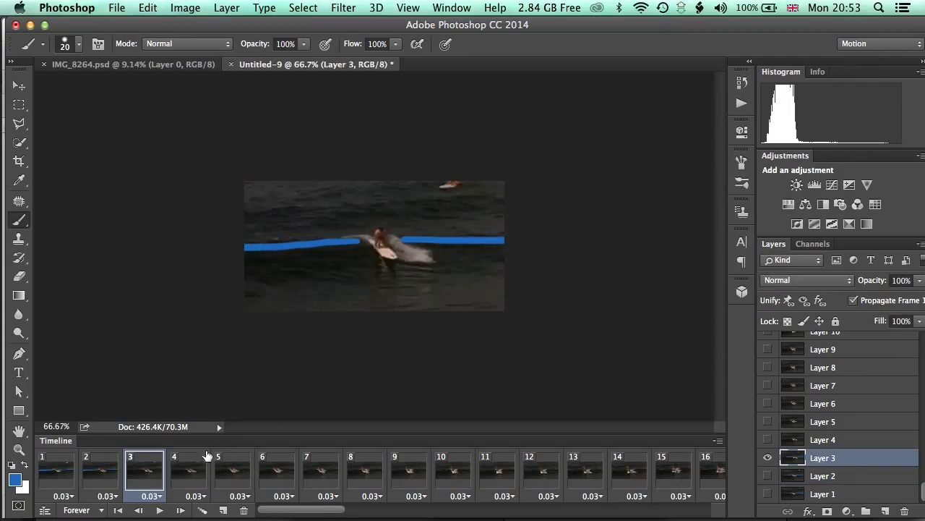
pyautogui.click(188, 472)
pyautogui.click(825, 440)
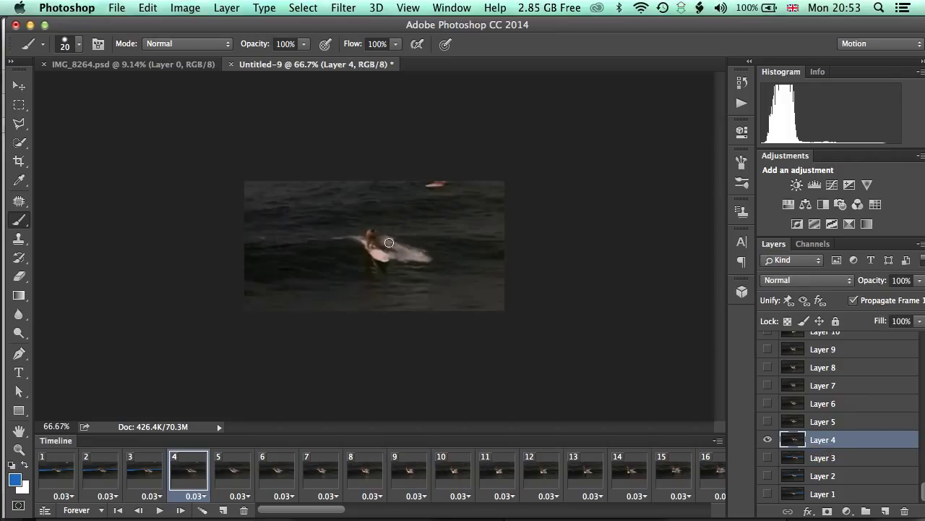
pyautogui.moveTo(403, 242); pyautogui.dragTo(507, 242)
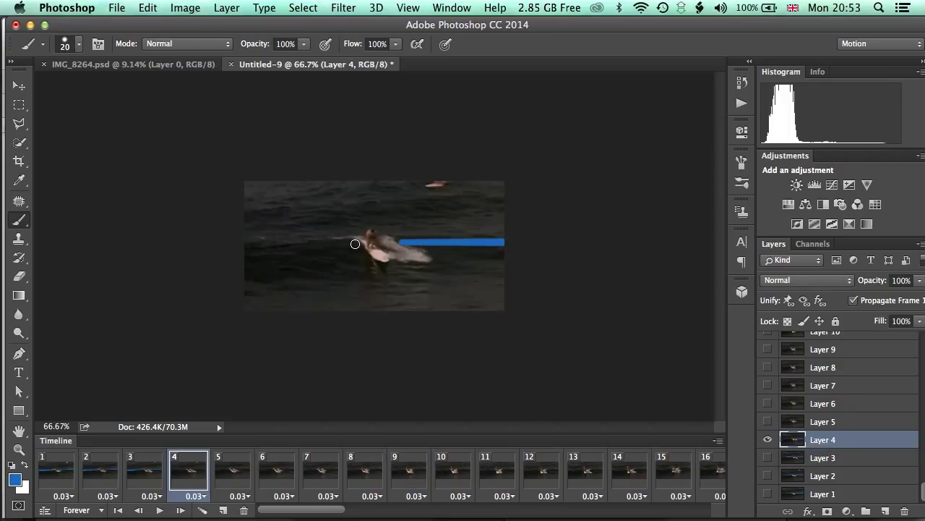
pyautogui.moveTo(355, 244); pyautogui.dragTo(241, 249)
# Paint the blue wave-lip line on frames 5 and 6, on Layers 5 and 6.
pyautogui.click(864, 423)
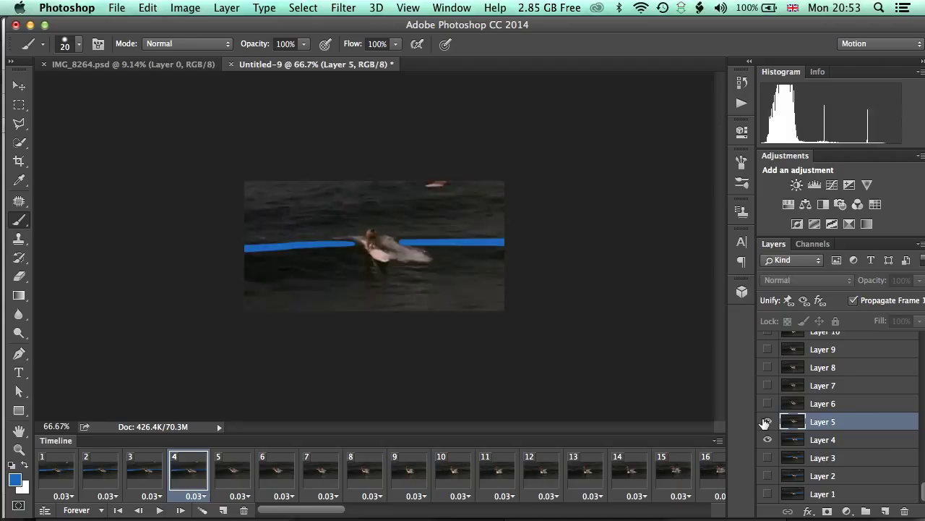
pyautogui.click(767, 421)
pyautogui.click(767, 421)
pyautogui.click(243, 469)
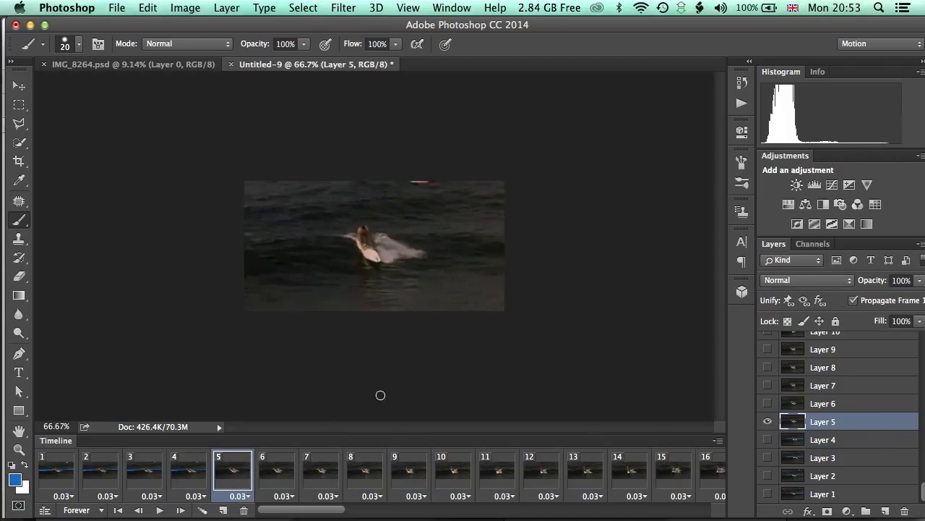
pyautogui.moveTo(390, 237); pyautogui.dragTo(489, 238)
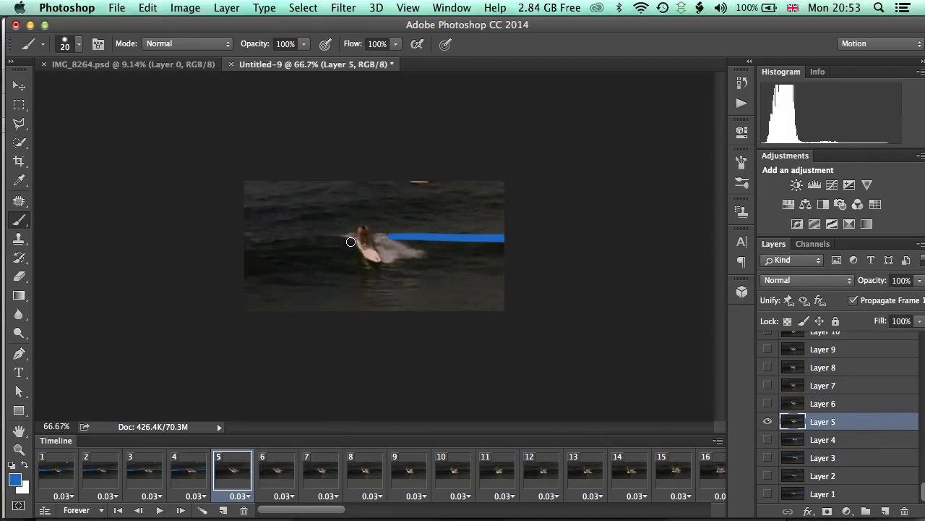
pyautogui.moveTo(351, 241); pyautogui.dragTo(162, 257)
pyautogui.click(287, 473)
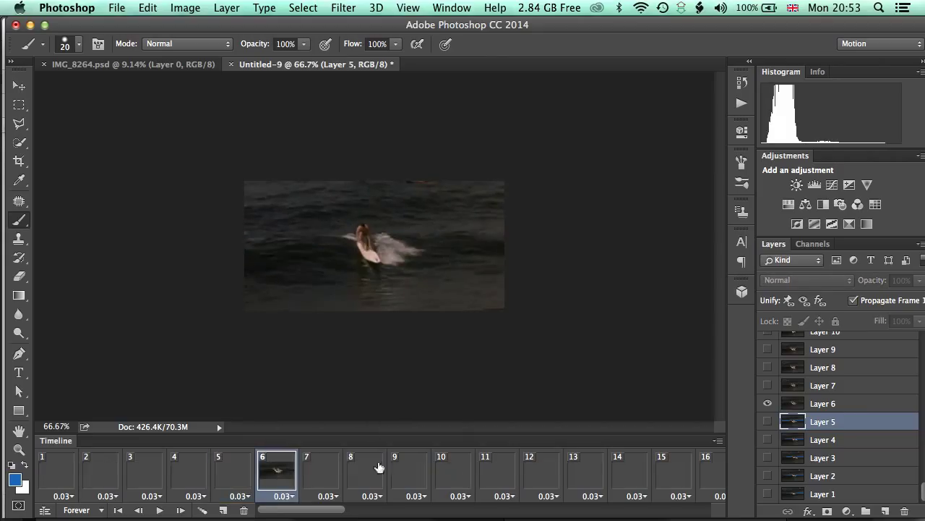
pyautogui.click(864, 406)
pyautogui.moveTo(404, 239); pyautogui.dragTo(582, 240)
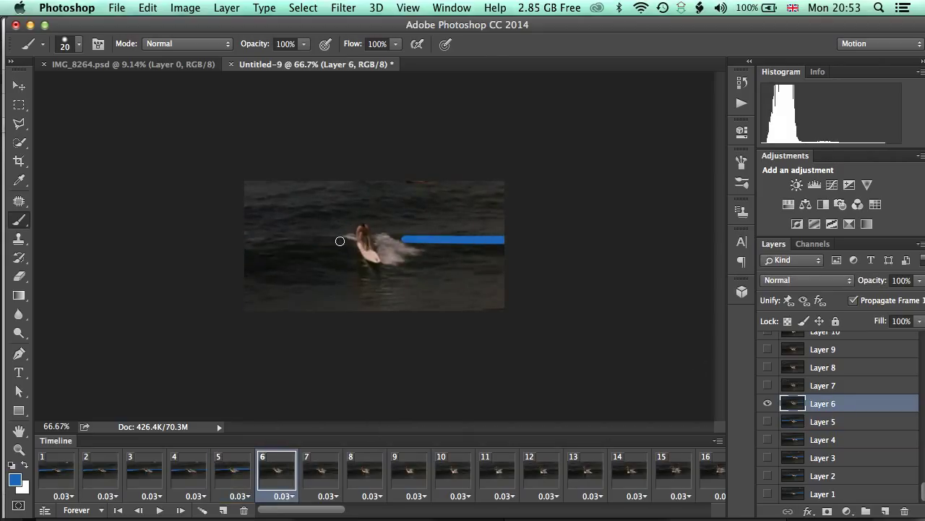
pyautogui.moveTo(339, 240)
pyautogui.mouseDown()
pyautogui.moveTo(278, 240)
pyautogui.moveTo(226, 257)
pyautogui.mouseUp()
# Paint the blue wave-lip line on frames 7 and 8, on Layers 7 and 8.
pyautogui.click(324, 473)
pyautogui.click(850, 387)
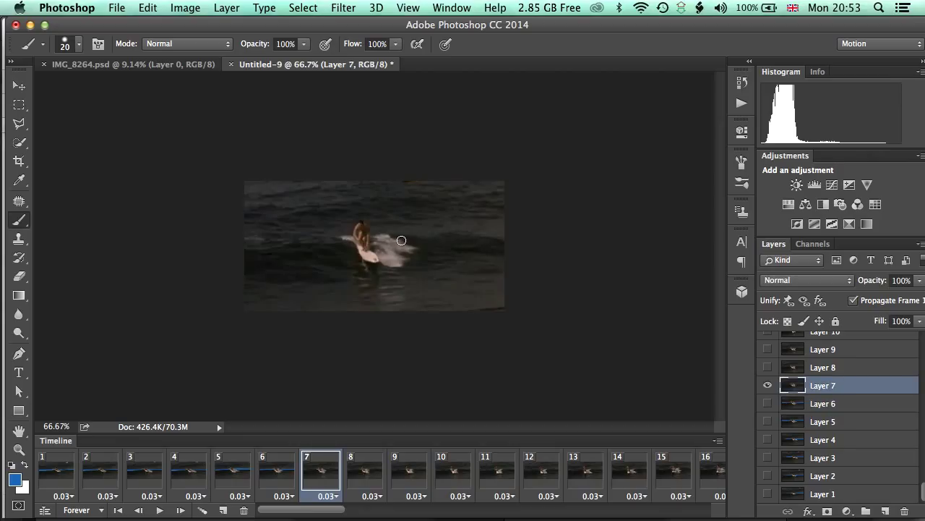
pyautogui.moveTo(401, 239); pyautogui.dragTo(559, 244)
pyautogui.moveTo(347, 245); pyautogui.dragTo(245, 242)
pyautogui.click(350, 468)
pyautogui.click(844, 369)
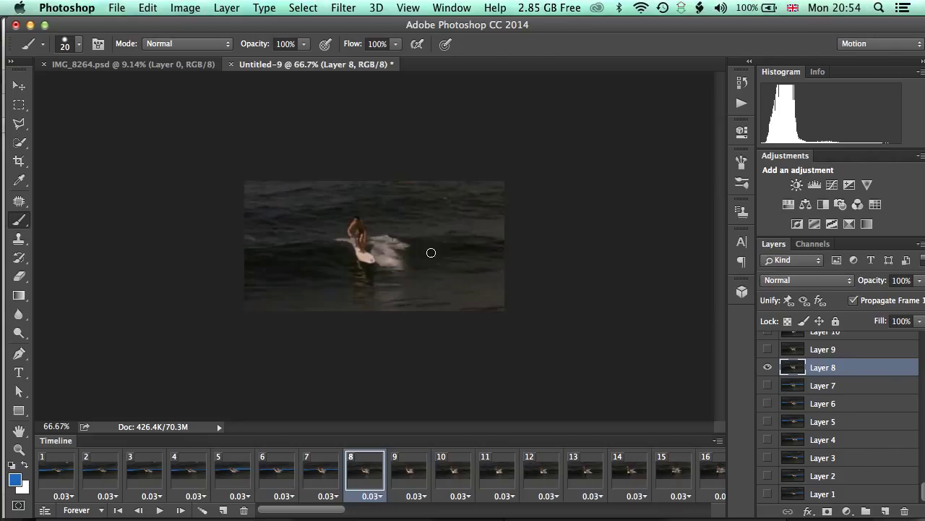
pyautogui.moveTo(398, 240); pyautogui.dragTo(554, 243)
pyautogui.moveTo(342, 244); pyautogui.dragTo(223, 256)
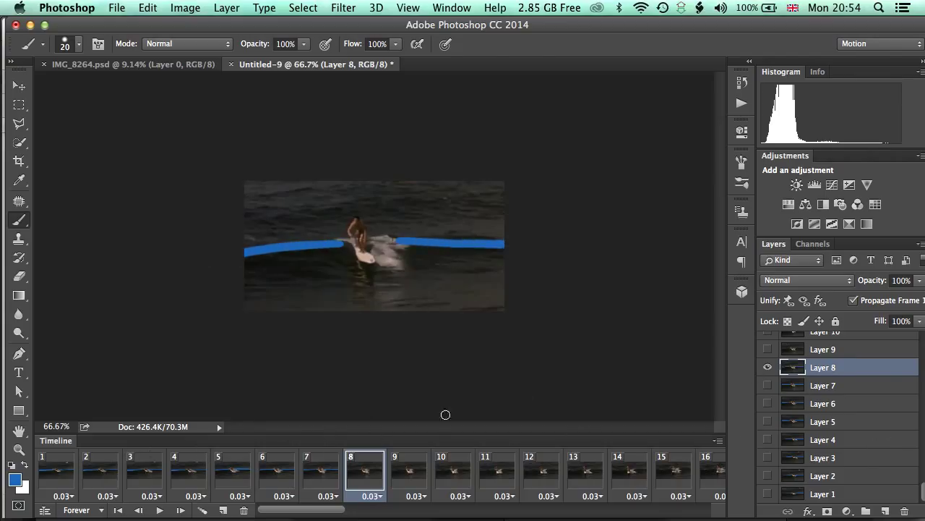
# Step through frames 1 to 8 and back to frame 1 to check the blue lines.
pyautogui.click(47, 474)
pyautogui.click(100, 478)
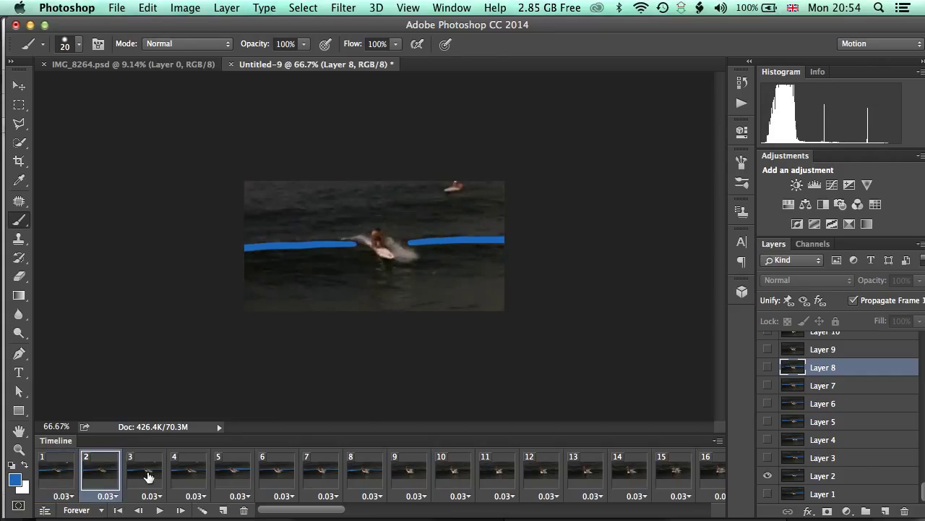
pyautogui.click(148, 476)
pyautogui.click(190, 477)
pyautogui.click(227, 477)
pyautogui.click(281, 478)
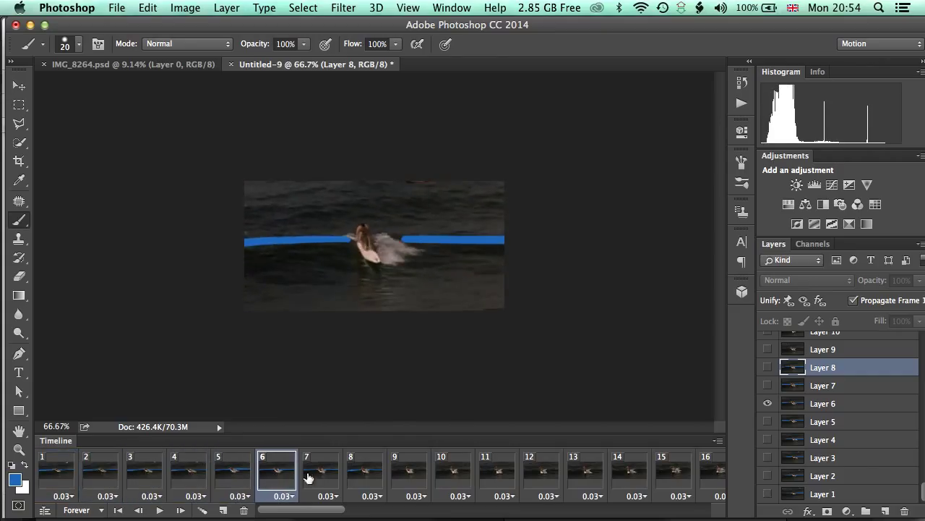
pyautogui.click(329, 477)
pyautogui.click(368, 477)
pyautogui.click(318, 478)
pyautogui.click(261, 479)
pyautogui.click(230, 480)
pyautogui.click(190, 477)
pyautogui.click(149, 475)
pyautogui.click(106, 476)
pyautogui.click(52, 476)
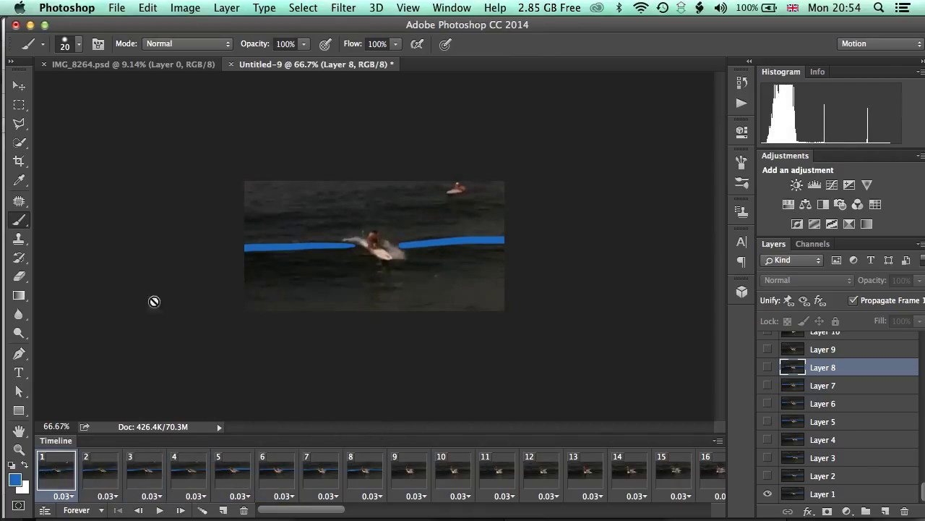
# Set the foreground colour to bright yellow and switch to the Brush tool.
pyautogui.click(11, 482)
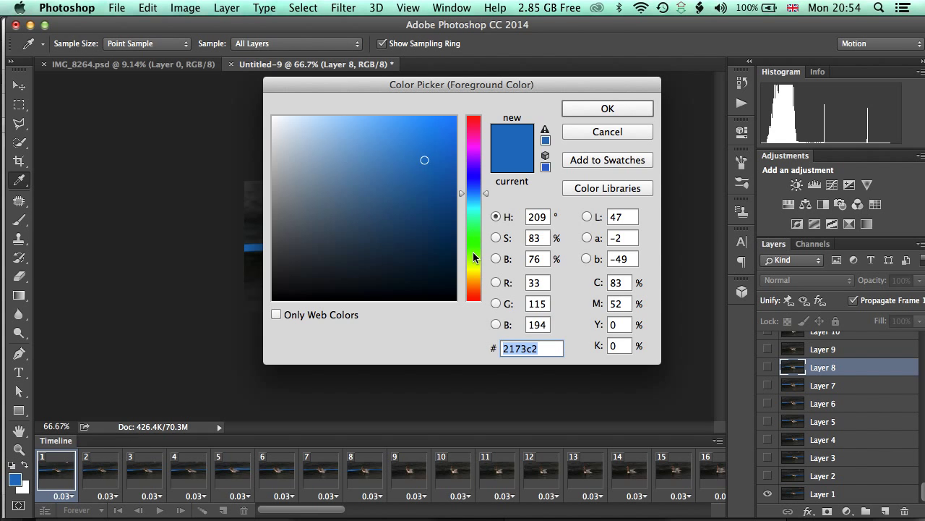
pyautogui.moveTo(474, 259); pyautogui.dragTo(478, 273)
pyautogui.moveTo(424, 159)
pyautogui.mouseDown()
pyautogui.moveTo(407, 130)
pyautogui.moveTo(422, 140)
pyautogui.moveTo(392, 135)
pyautogui.mouseUp()
pyautogui.click(607, 107)
pyautogui.press('b')
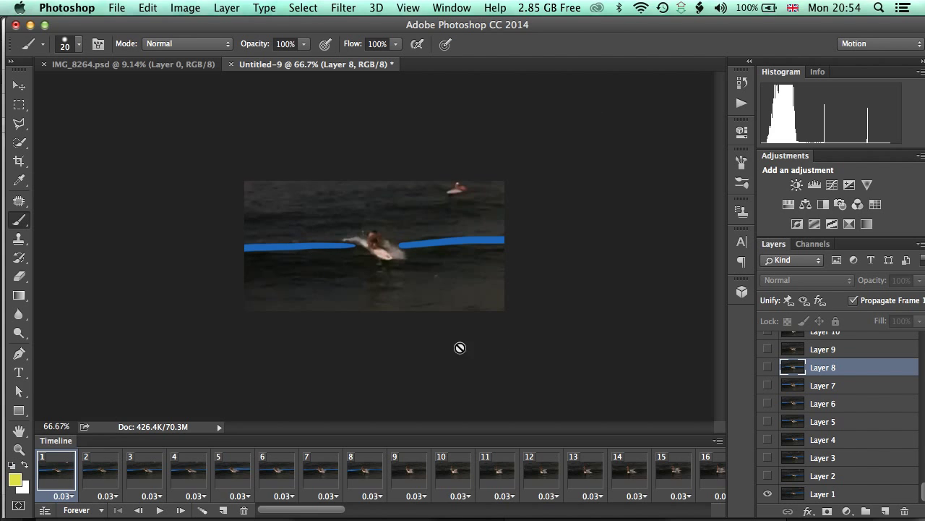
# Zoom in, shrink the brush, and paint the surfboard yellow on Layer 1 in frame 1.
pyautogui.click(825, 499)
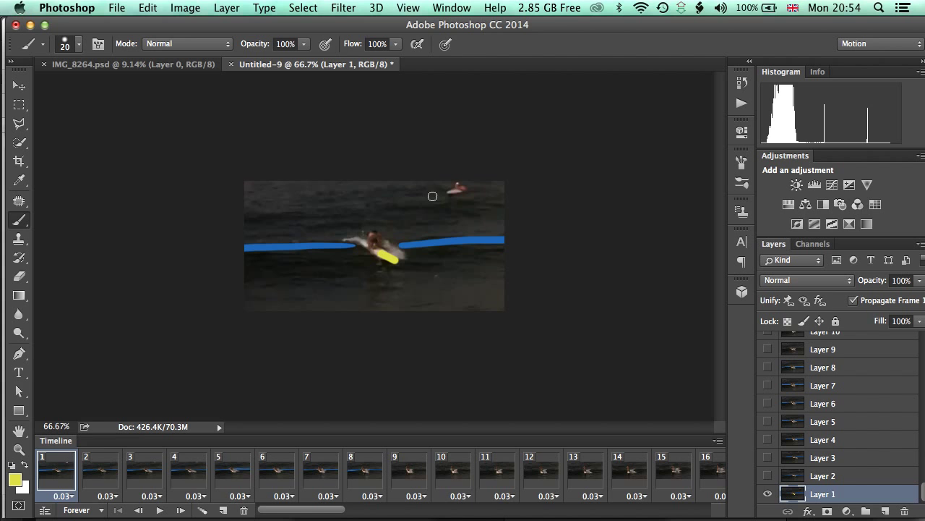
pyautogui.press('super+z')
pyautogui.press('super+equal')
pyautogui.press('super+equal')
pyautogui.press('super+equal')
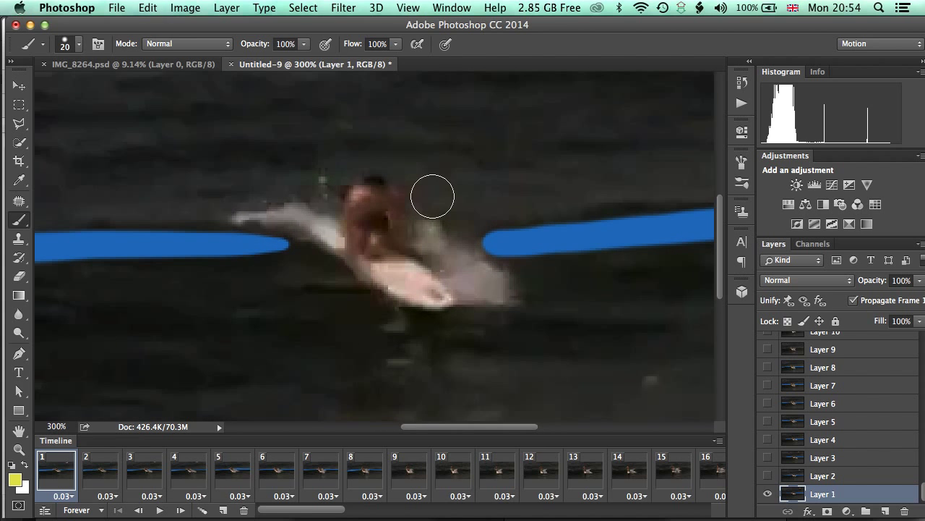
pyautogui.press('[')
pyautogui.press('[')
pyautogui.press('[')
pyautogui.moveTo(378, 269)
pyautogui.mouseDown()
pyautogui.moveTo(417, 270)
pyautogui.moveTo(439, 301)
pyautogui.moveTo(384, 278)
pyautogui.mouseUp()
# Paint the surfboard yellow on frames 2, 3 and 4, each on its own layer.
pyautogui.click(99, 470)
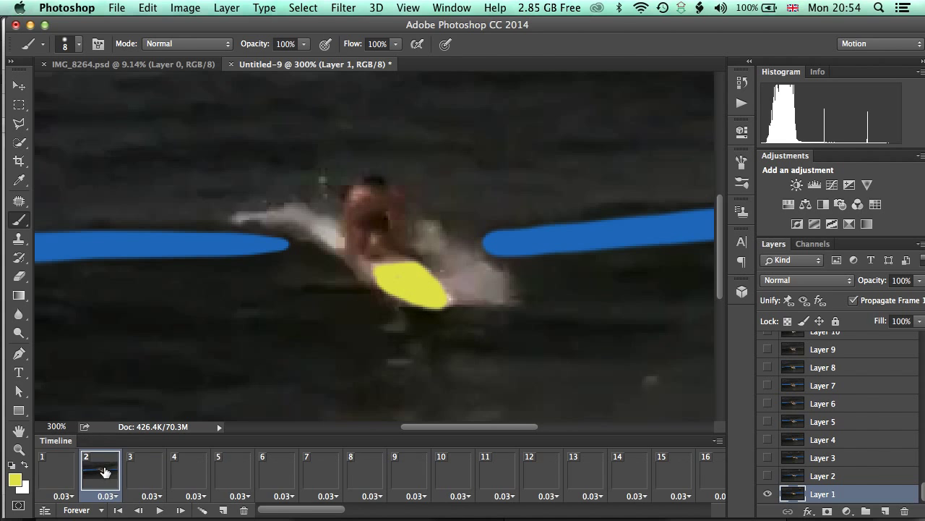
pyautogui.moveTo(396, 267)
pyautogui.mouseDown()
pyautogui.moveTo(425, 265)
pyautogui.moveTo(423, 292)
pyautogui.moveTo(433, 283)
pyautogui.mouseUp()
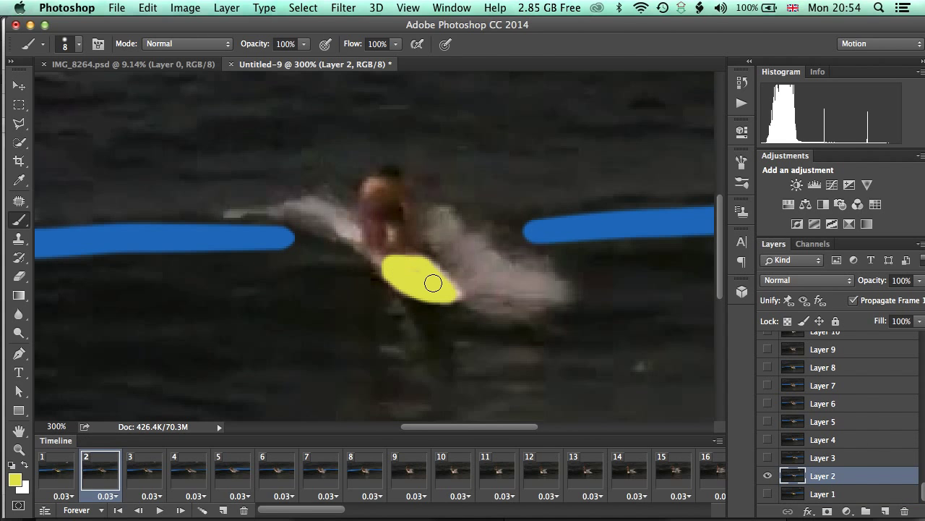
pyautogui.click(856, 457)
pyautogui.click(143, 476)
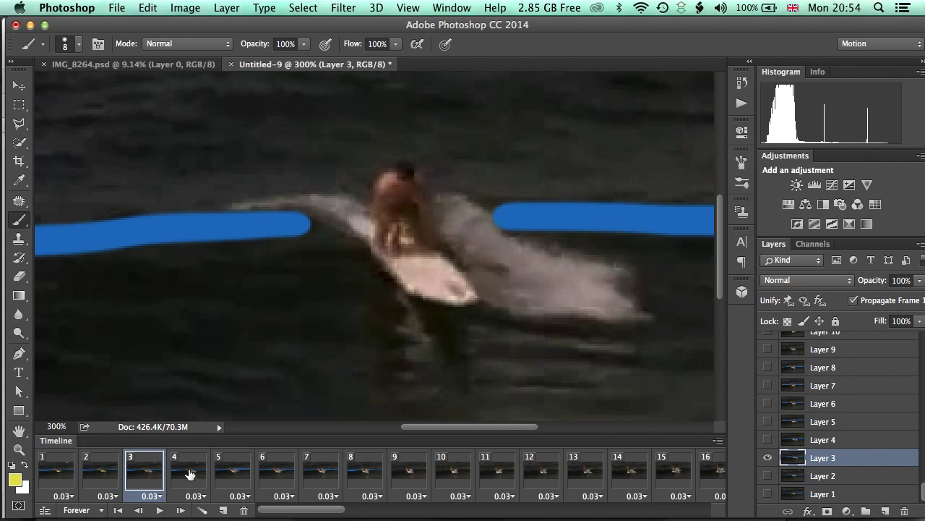
pyautogui.moveTo(403, 264)
pyautogui.mouseDown()
pyautogui.moveTo(430, 262)
pyautogui.moveTo(459, 279)
pyautogui.moveTo(464, 295)
pyautogui.moveTo(400, 272)
pyautogui.moveTo(427, 289)
pyautogui.moveTo(429, 272)
pyautogui.moveTo(419, 292)
pyautogui.mouseUp()
pyautogui.click(189, 478)
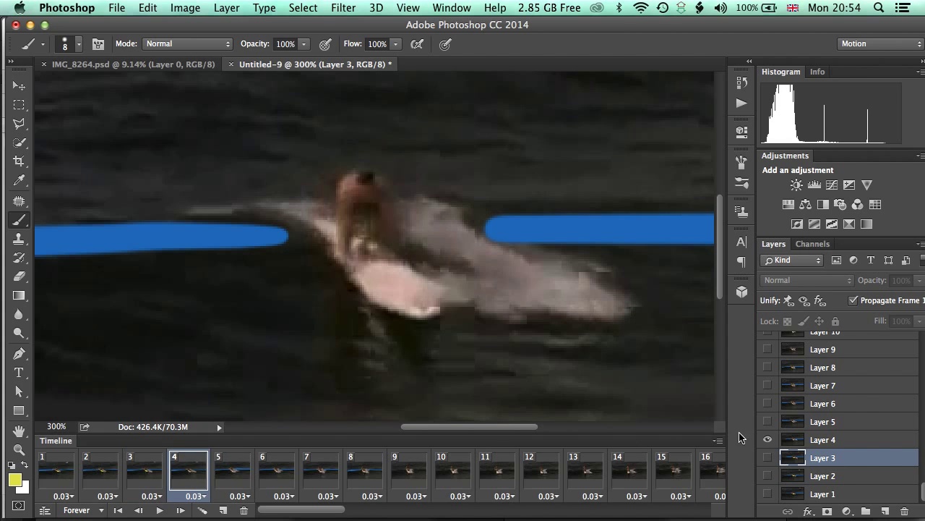
pyautogui.click(823, 439)
pyautogui.moveTo(356, 274)
pyautogui.mouseDown()
pyautogui.moveTo(397, 274)
pyautogui.moveTo(423, 303)
pyautogui.moveTo(398, 306)
pyautogui.moveTo(369, 287)
pyautogui.moveTo(381, 278)
pyautogui.moveTo(411, 296)
pyautogui.moveTo(404, 278)
pyautogui.moveTo(423, 307)
pyautogui.mouseUp()
# Paint the surfboard yellow on frames 5 and 6, using Layers 5 and 6.
pyautogui.click(231, 478)
pyautogui.click(865, 425)
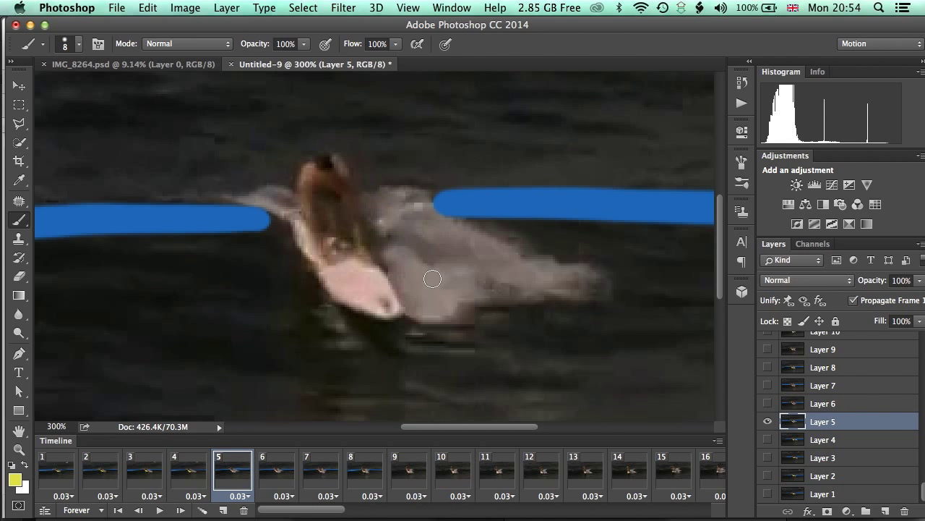
pyautogui.moveTo(329, 275)
pyautogui.mouseDown()
pyautogui.moveTo(359, 269)
pyautogui.moveTo(397, 306)
pyautogui.moveTo(377, 310)
pyautogui.moveTo(338, 279)
pyautogui.moveTo(376, 299)
pyautogui.moveTo(359, 330)
pyautogui.mouseUp()
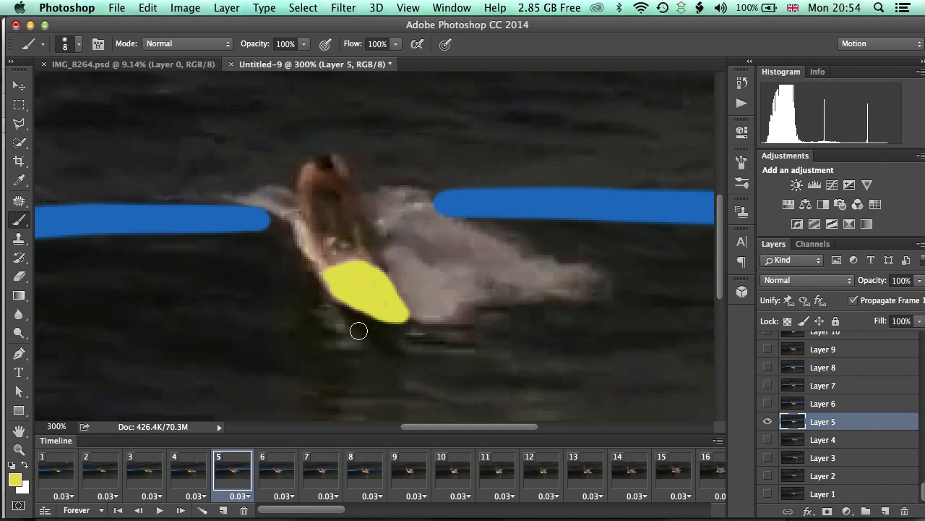
pyautogui.click(282, 472)
pyautogui.click(853, 405)
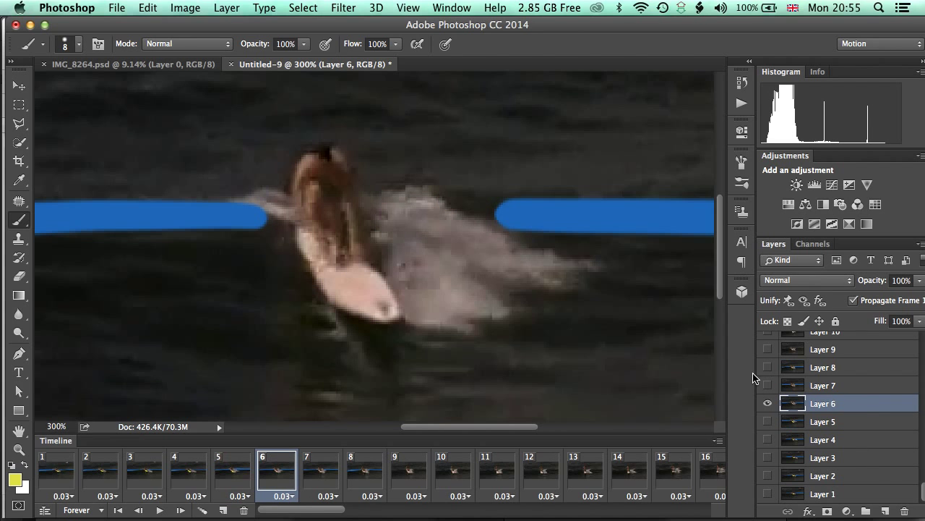
pyautogui.moveTo(322, 278)
pyautogui.mouseDown()
pyautogui.moveTo(361, 273)
pyautogui.moveTo(390, 305)
pyautogui.moveTo(362, 306)
pyautogui.moveTo(331, 286)
pyautogui.moveTo(365, 307)
pyautogui.moveTo(351, 283)
pyautogui.moveTo(381, 304)
pyautogui.mouseUp()
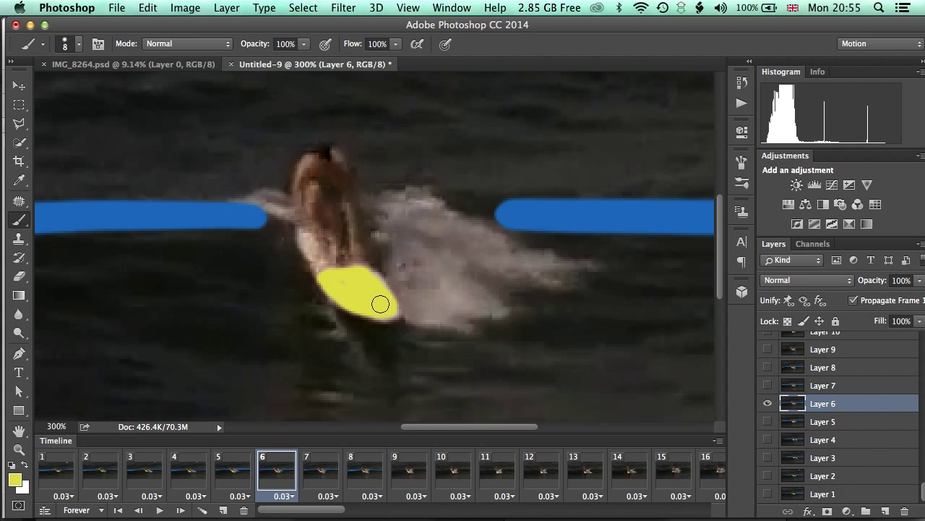
# Paint the surfboard yellow on frames 7 and 8, using Layers 7 and 8.
pyautogui.click(836, 388)
pyautogui.click(322, 474)
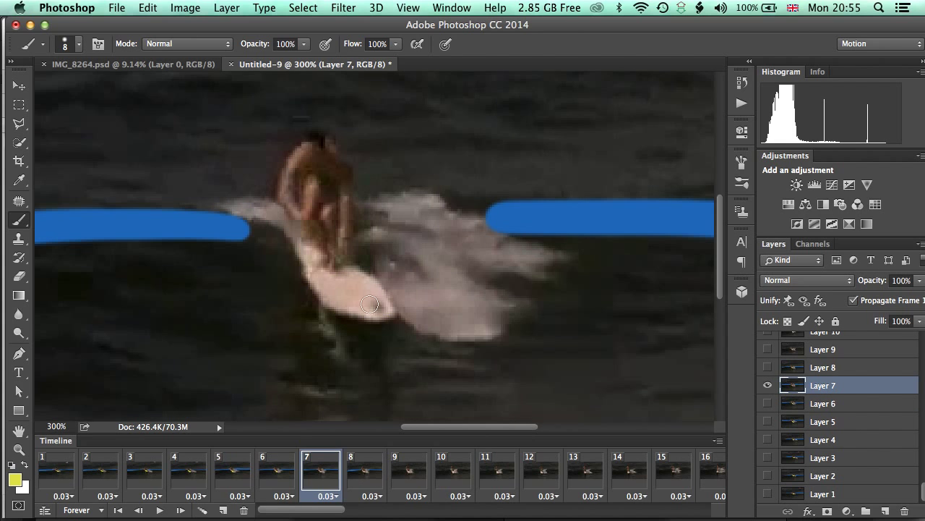
pyautogui.moveTo(313, 275)
pyautogui.mouseDown()
pyautogui.moveTo(368, 282)
pyautogui.moveTo(386, 300)
pyautogui.moveTo(368, 308)
pyautogui.moveTo(323, 287)
pyautogui.moveTo(361, 300)
pyautogui.mouseUp()
pyautogui.click(364, 474)
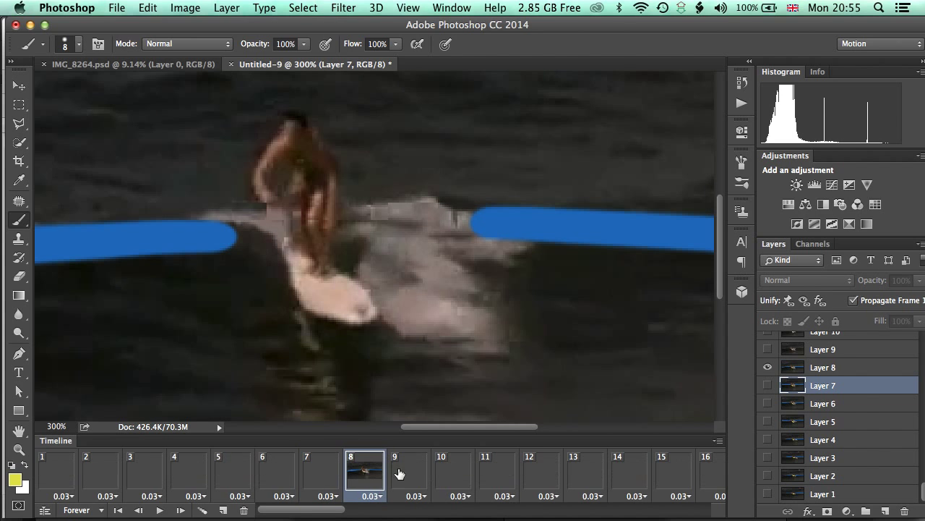
pyautogui.click(821, 371)
pyautogui.moveTo(304, 279)
pyautogui.mouseDown()
pyautogui.moveTo(333, 310)
pyautogui.moveTo(359, 312)
pyautogui.moveTo(340, 284)
pyautogui.moveTo(308, 282)
pyautogui.moveTo(323, 300)
pyautogui.moveTo(346, 304)
pyautogui.mouseUp()
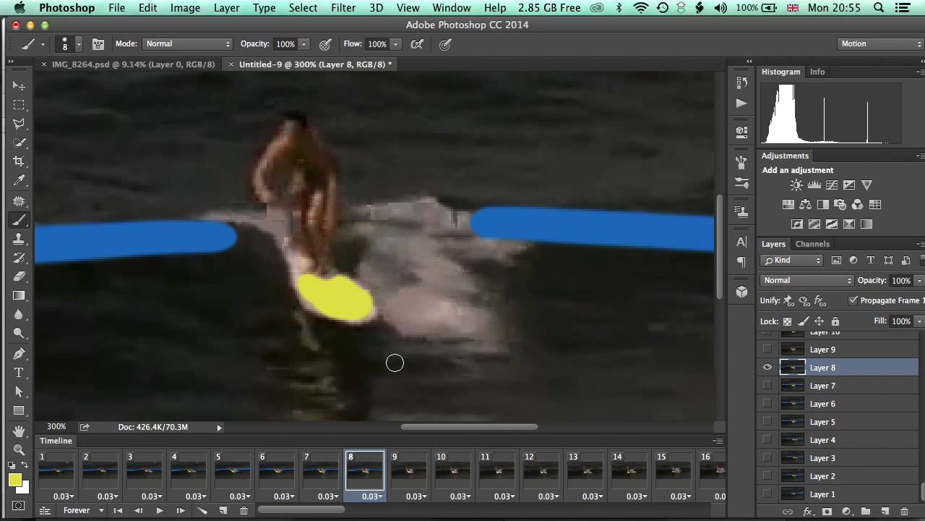
# Zoom back out to the full frame and step through frames 1 to 6.
pyautogui.click(63, 471)
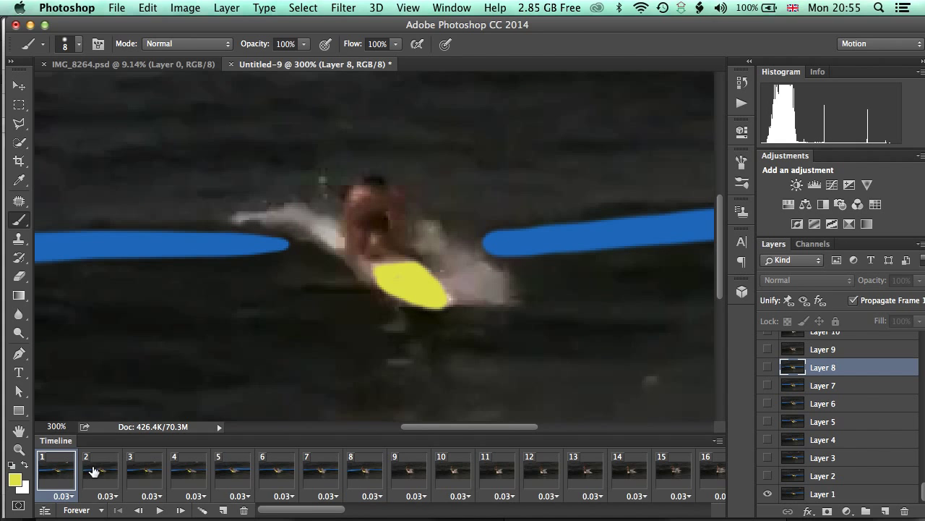
pyautogui.press('super+minus')
pyautogui.press('super+minus')
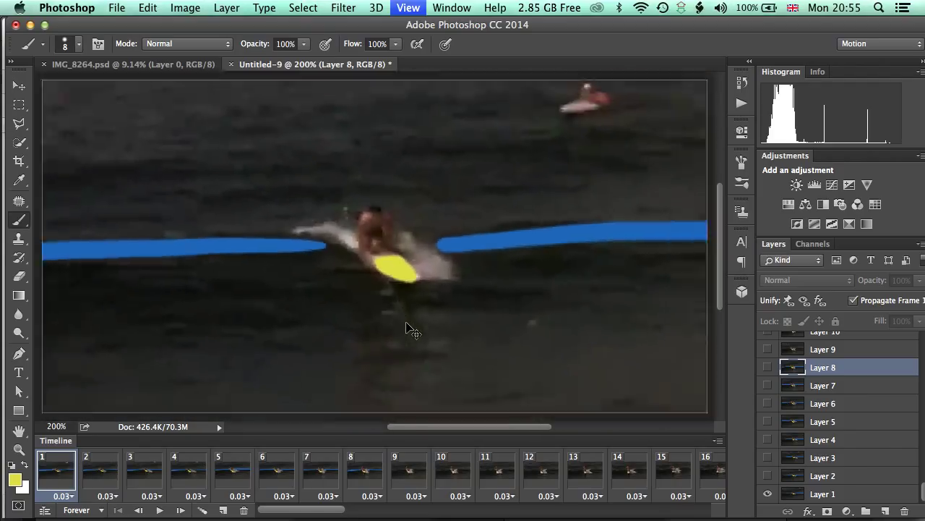
pyautogui.click(109, 474)
pyautogui.click(144, 473)
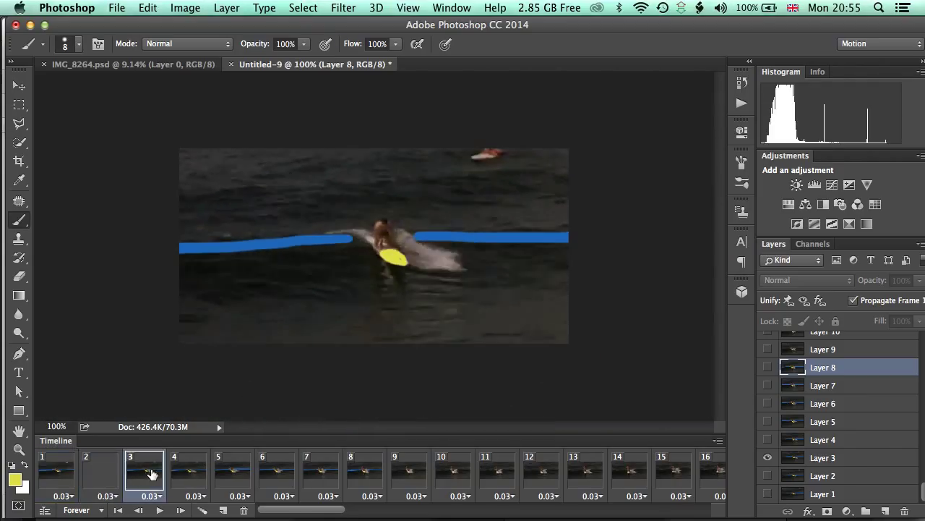
pyautogui.click(187, 475)
pyautogui.click(220, 475)
pyautogui.click(234, 474)
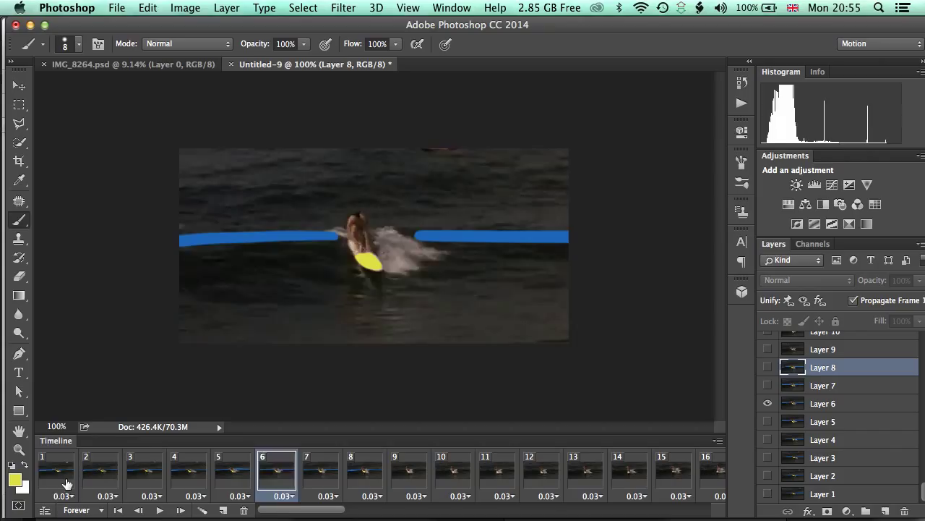
# Step through frames 1 to 7 and back to frame 1 to check the painting.
pyautogui.click(65, 482)
pyautogui.click(101, 477)
pyautogui.click(141, 477)
pyautogui.click(186, 478)
pyautogui.click(233, 477)
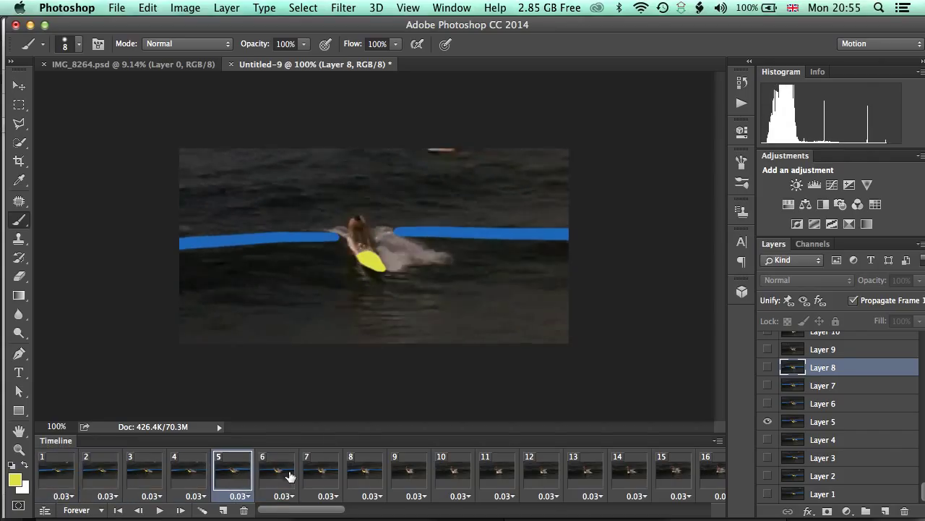
pyautogui.click(290, 475)
pyautogui.click(322, 475)
pyautogui.click(267, 475)
pyautogui.click(230, 475)
pyautogui.click(177, 476)
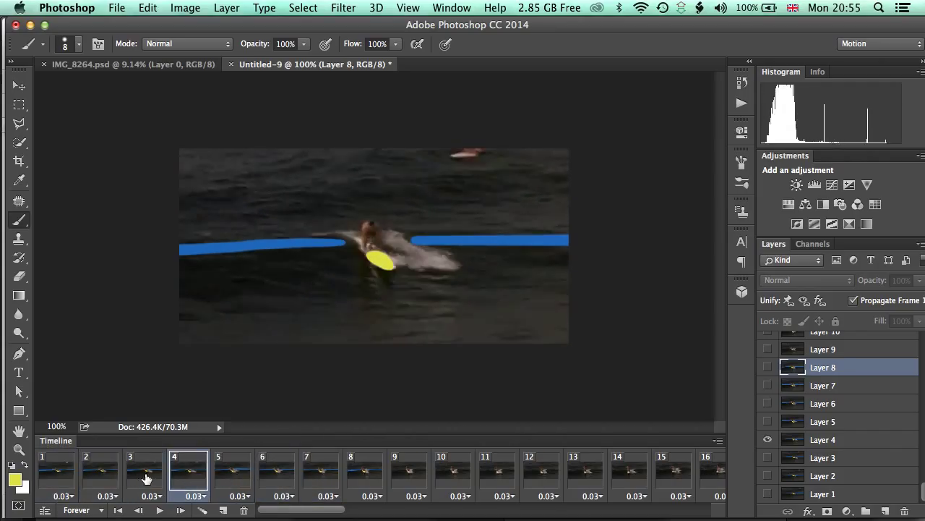
pyautogui.click(146, 478)
pyautogui.click(74, 476)
# Play the animation in the Timeline and stop it at frame 25.
pyautogui.click(159, 510)
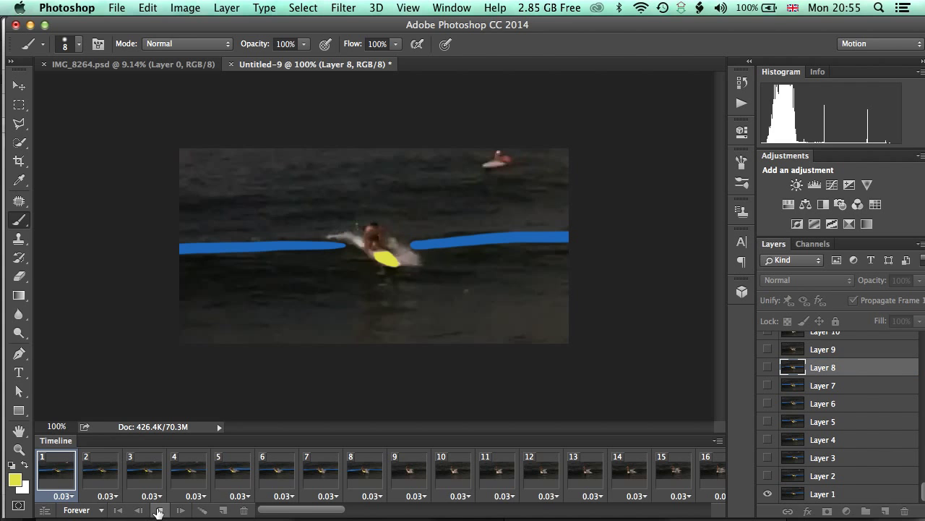
pyautogui.click(159, 510)
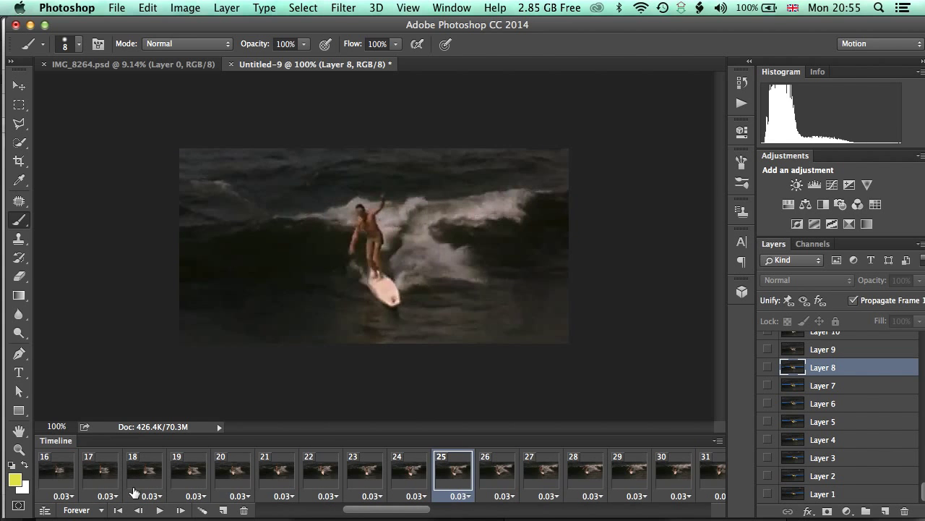
pyautogui.moveTo(376, 511); pyautogui.dragTo(291, 511)
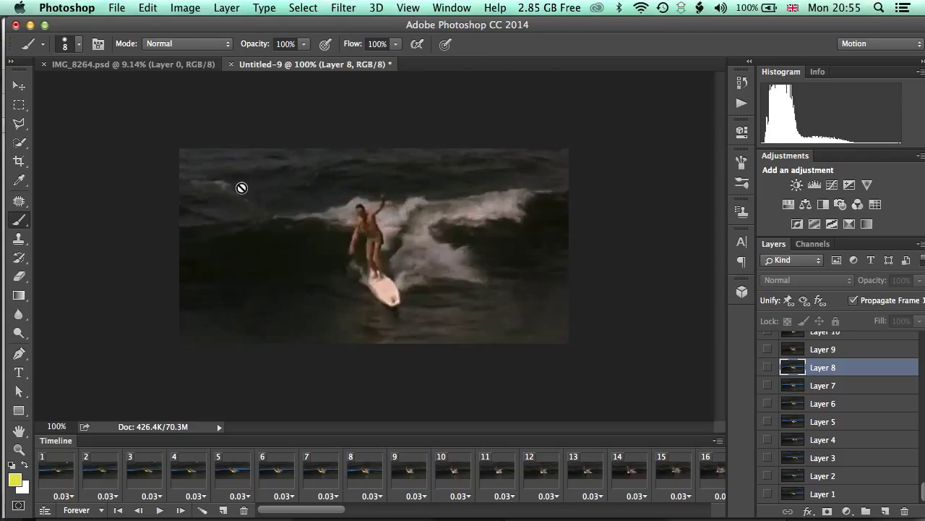
# In File > Export > Render Video, set the output to a new Desktop folder 'rotoscope'.
pyautogui.click(119, 10)
pyautogui.moveTo(157, 302)
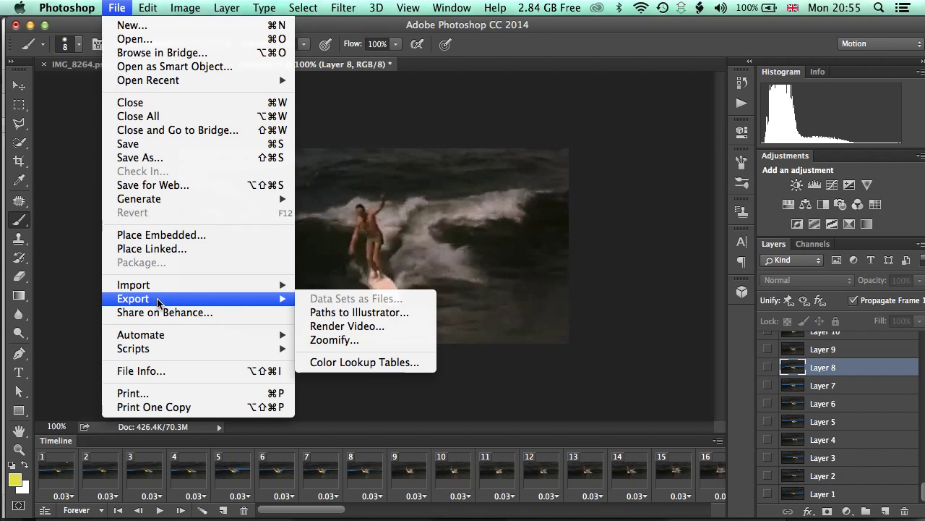
pyautogui.click(357, 329)
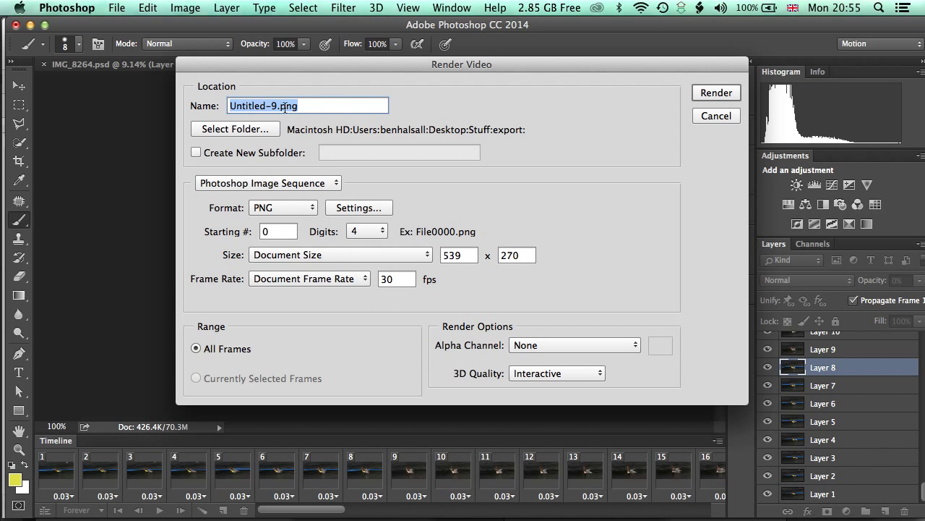
pyautogui.click(249, 128)
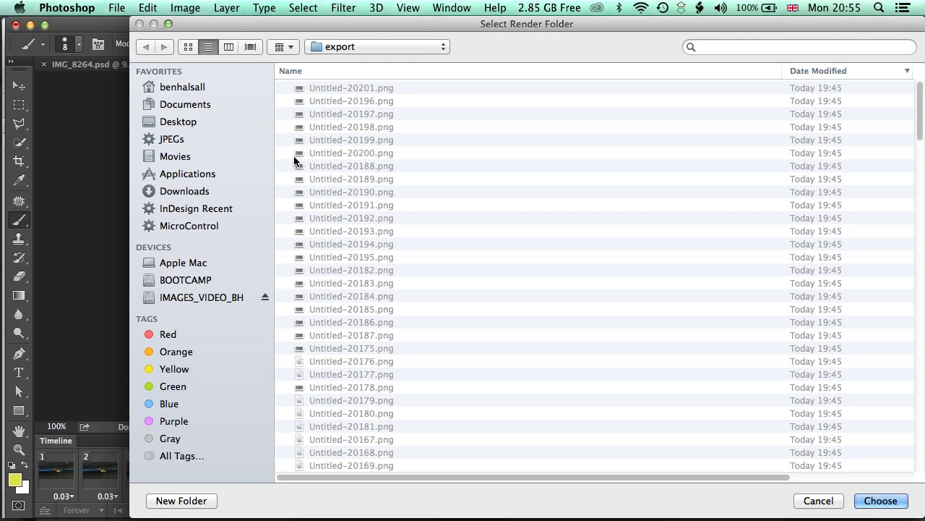
pyautogui.press('super+shift+d')
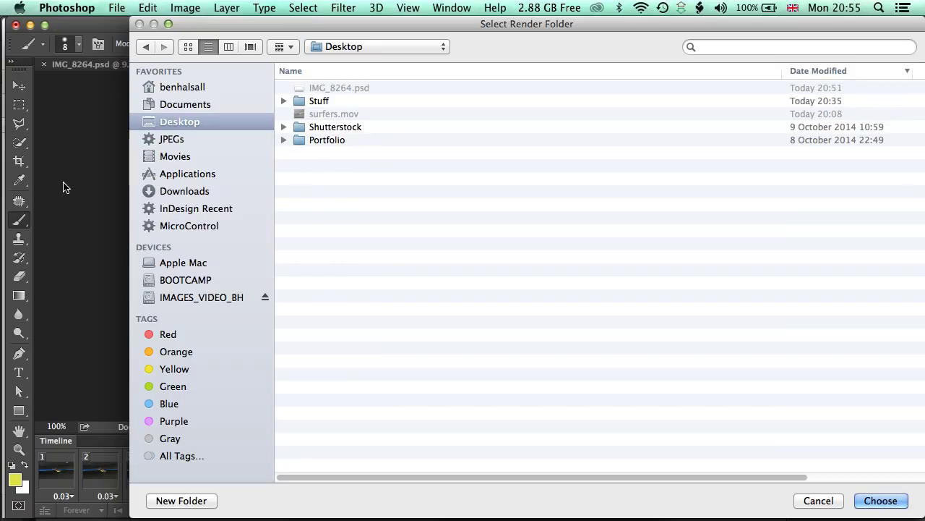
pyautogui.press('super+shift+n')
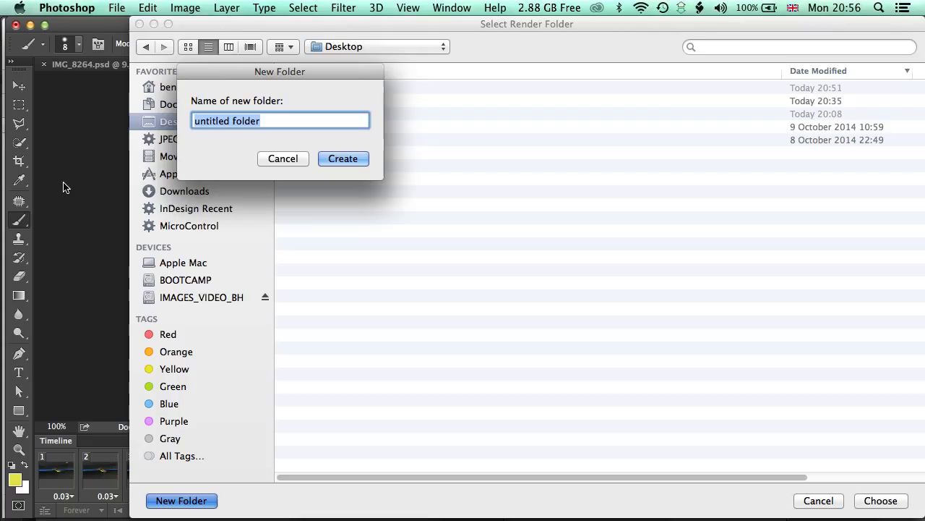
pyautogui.write('rotoscope')
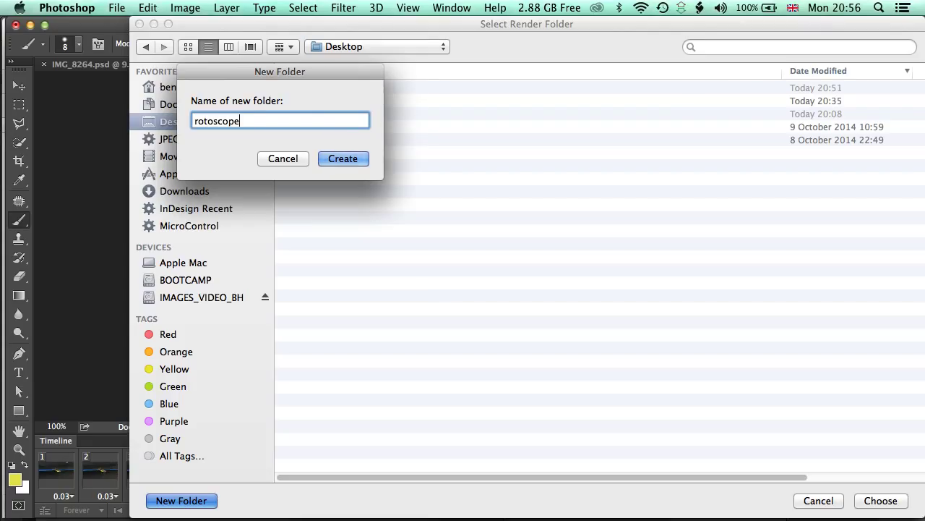
pyautogui.press('Return')
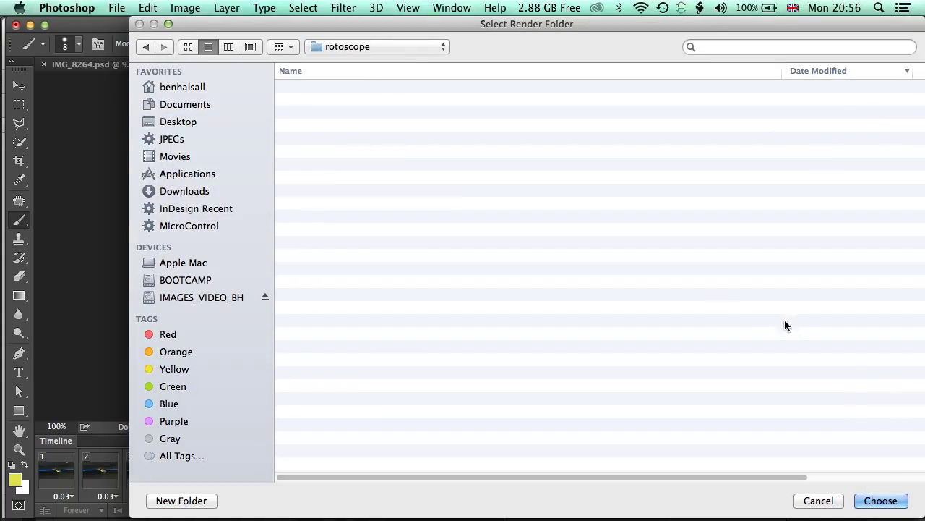
pyautogui.click(884, 500)
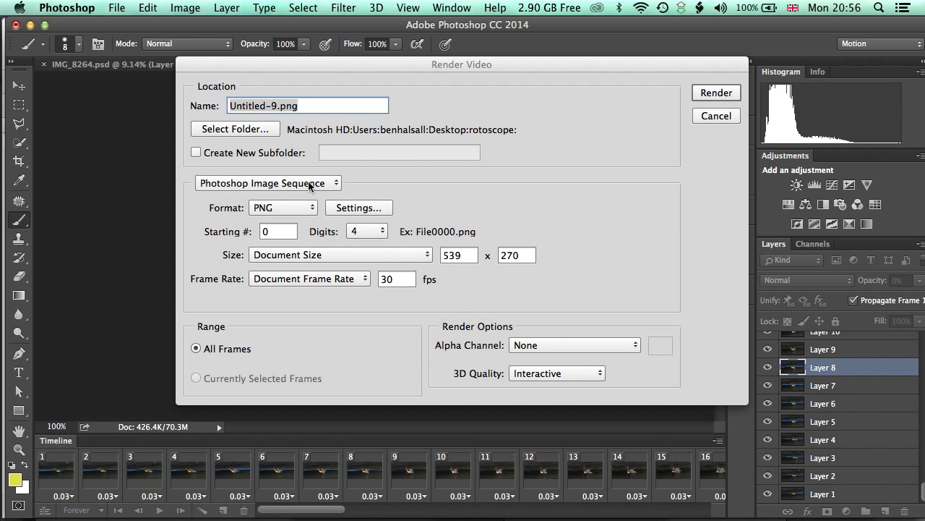
# Keep Photoshop Image Sequence as the format and render the PNG frames.
pyautogui.click(235, 186)
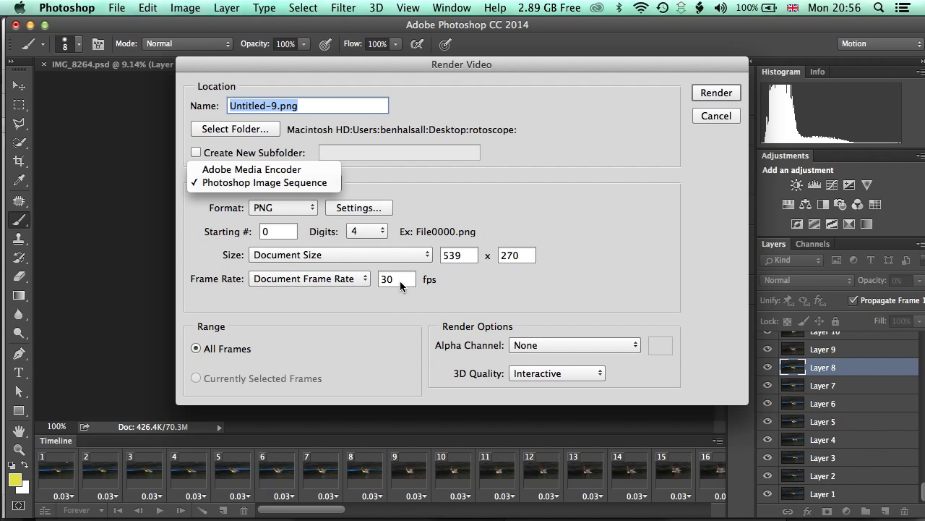
pyautogui.click(541, 221)
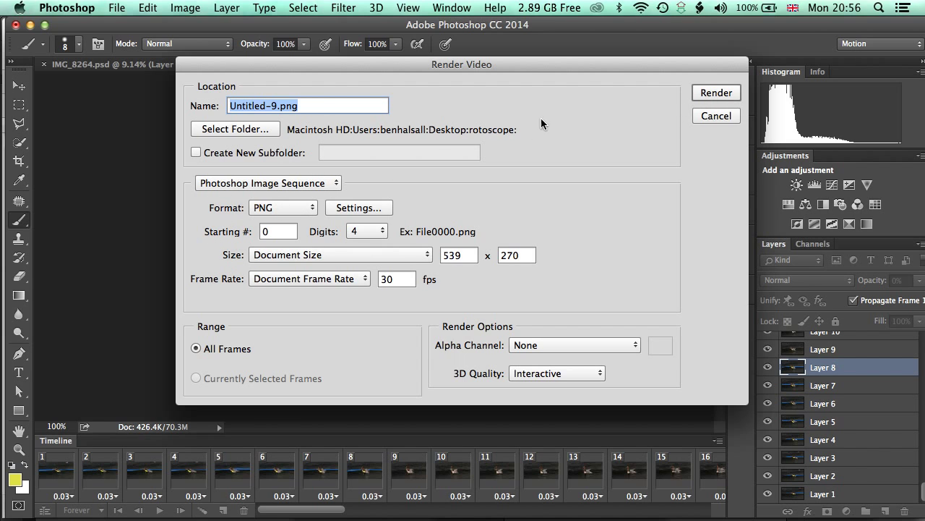
pyautogui.click(717, 94)
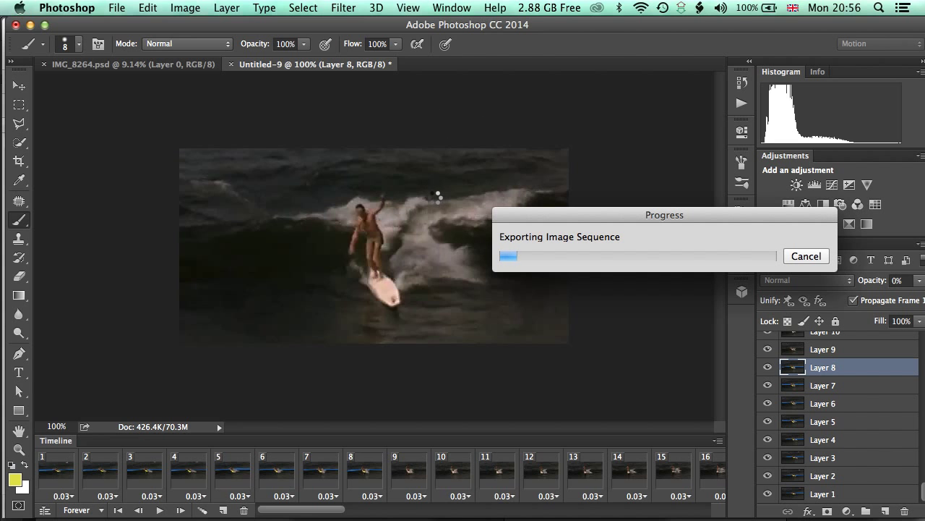
# Switch to Finder and open the rotoscope folder of exported PNG frames in a new window.
pyautogui.press('super+Tab')
pyautogui.press('super+Tab')
pyautogui.press('super+Tab')
pyautogui.press('super+Tab')
pyautogui.press('super+Tab')
pyautogui.click(227, 256)
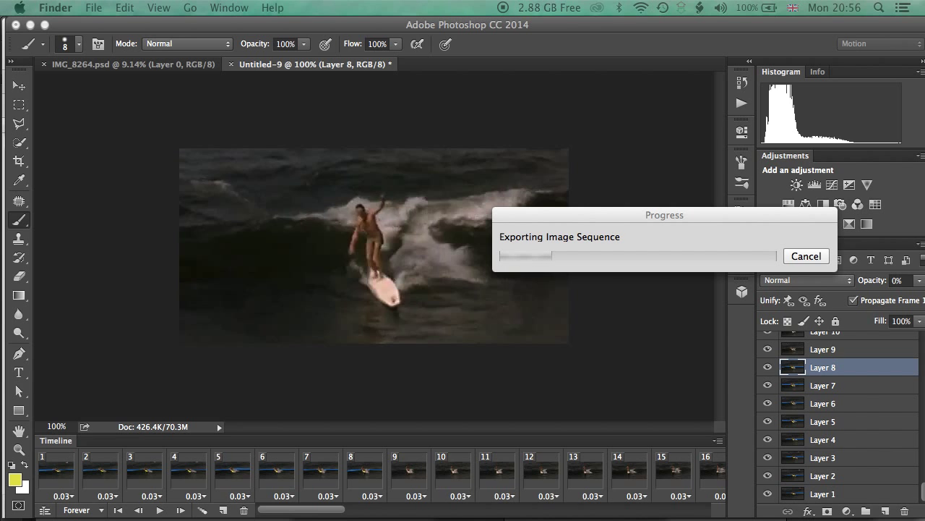
pyautogui.press('super+n')
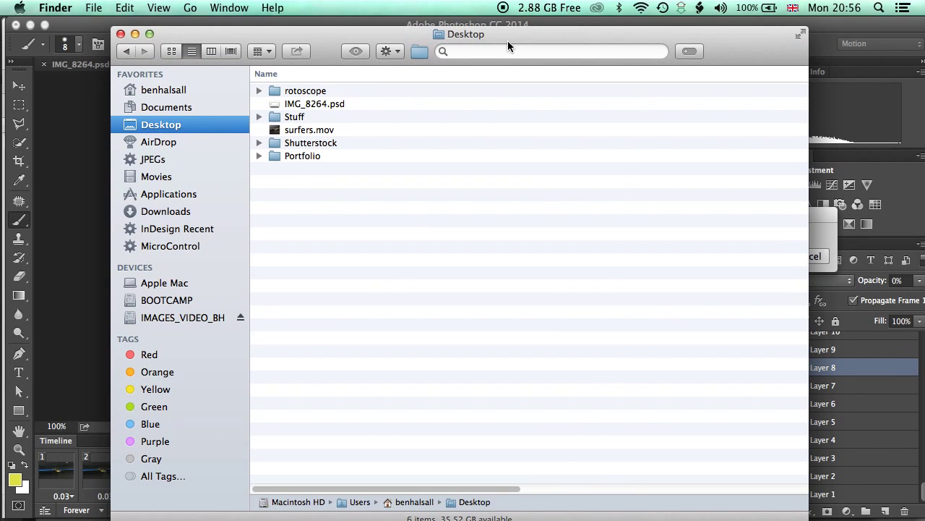
pyautogui.doubleClick(305, 92)
pyautogui.click(323, 91)
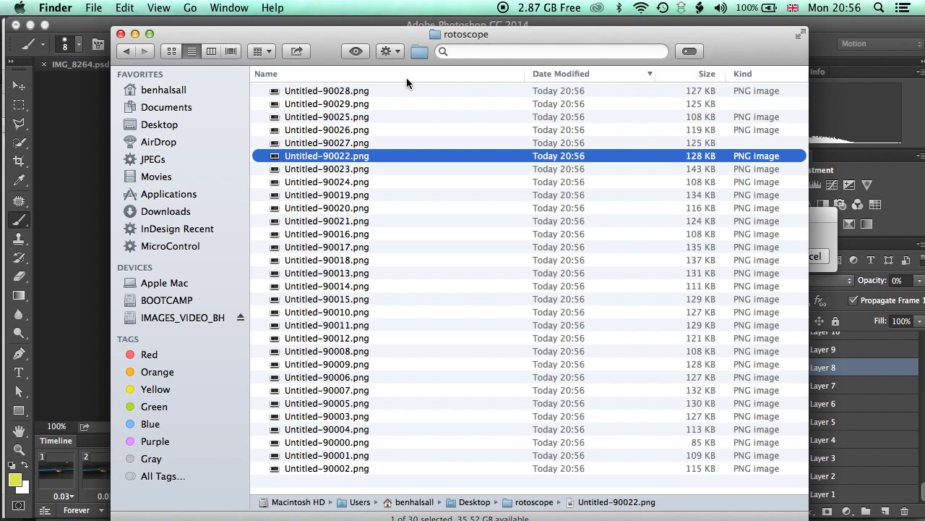
# Sort the frames by name and Quick Look through them starting at Untitled-90000.png.
pyautogui.click(303, 73)
pyautogui.click(319, 91)
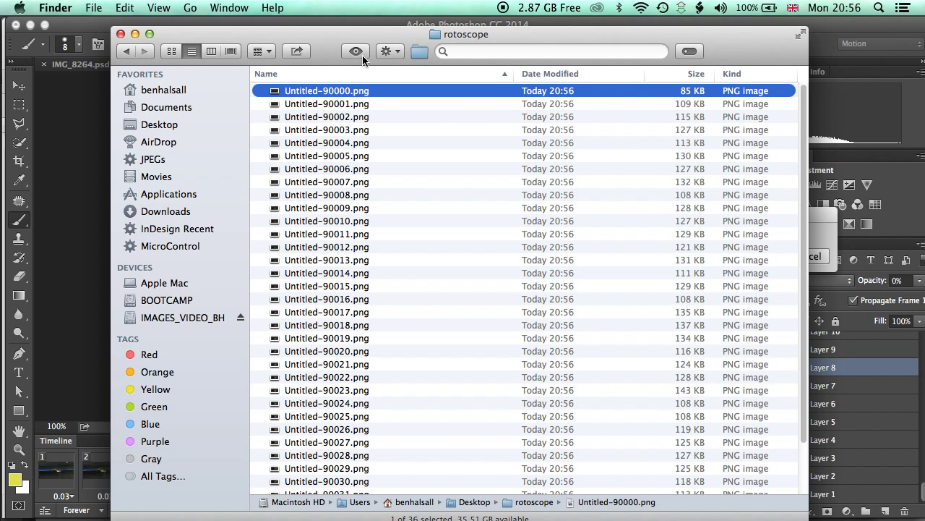
pyautogui.click(362, 54)
pyautogui.press('Down')
pyautogui.press('Down')
pyautogui.press('Down')
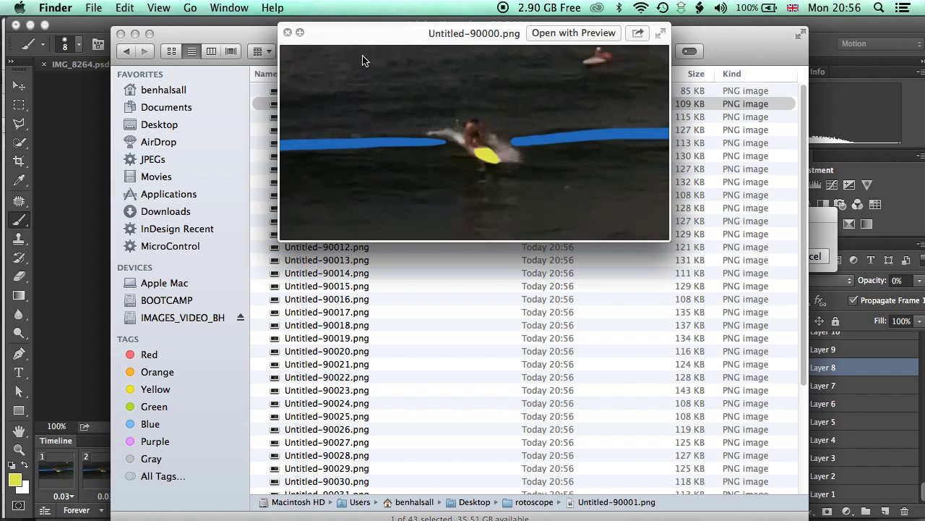
pyautogui.press('Down')
pyautogui.press('Down')
pyautogui.press('Down')
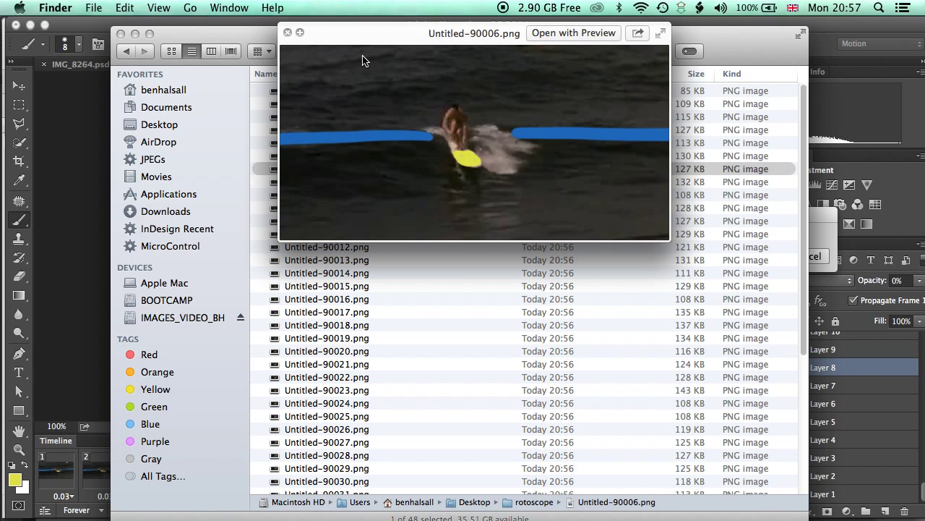
pyautogui.press('Down')
pyautogui.press('Down')
pyautogui.press('Down')
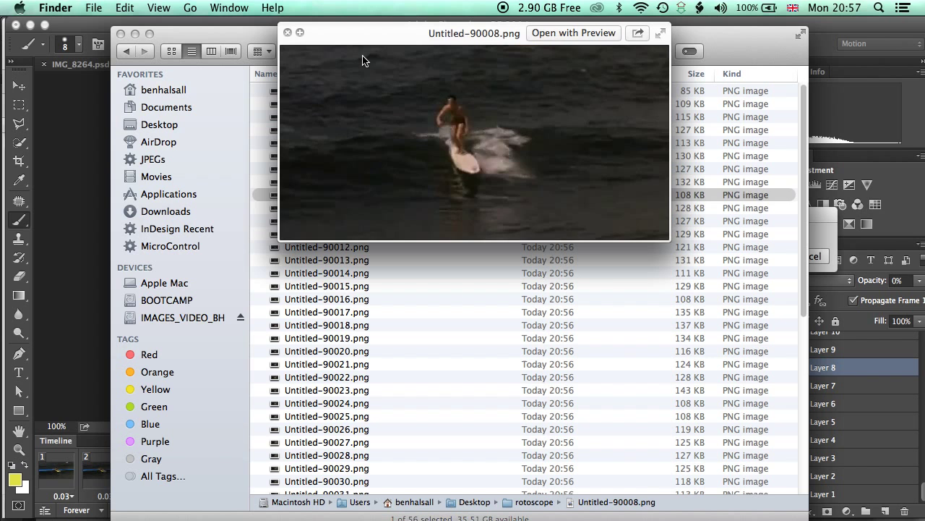
pyautogui.press('space')
# Move the Finder window aside and return to Photoshop.
pyautogui.moveTo(414, 48); pyautogui.dragTo(419, 38)
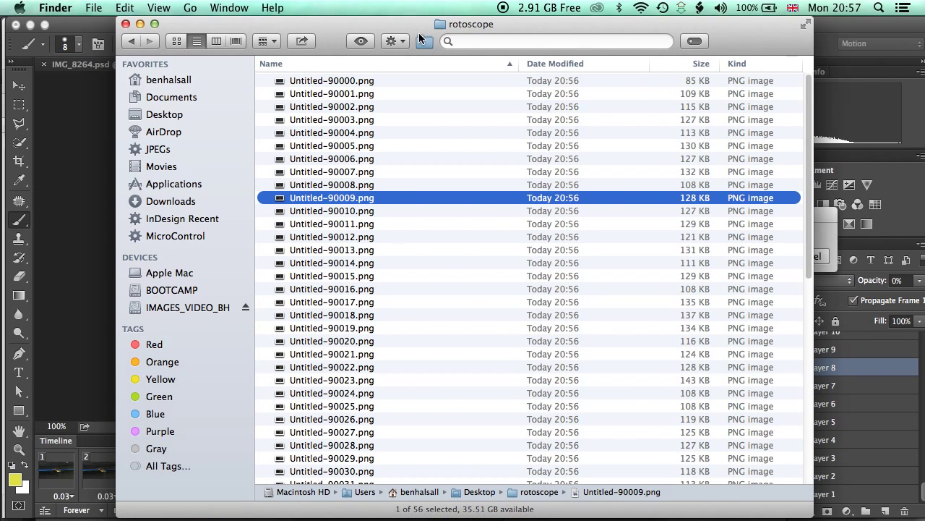
pyautogui.moveTo(210, 34); pyautogui.dragTo(426, 33)
pyautogui.click(204, 30)
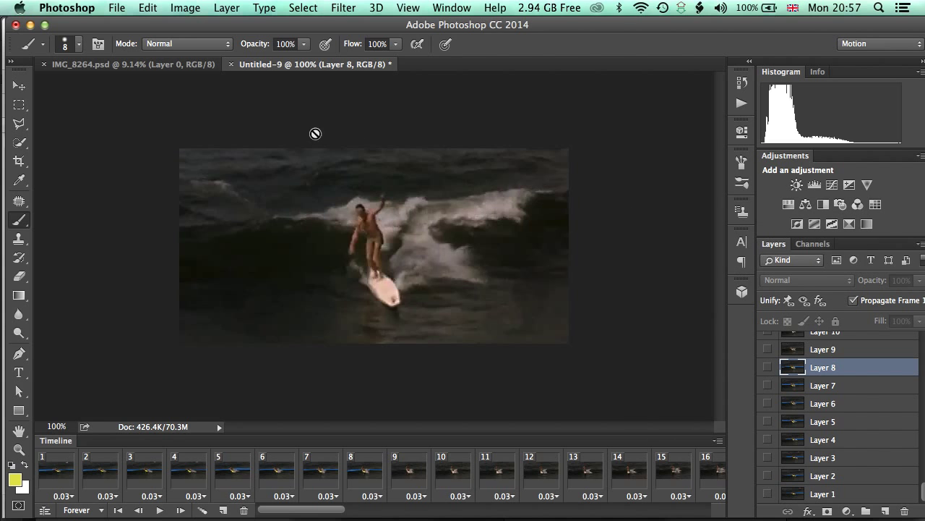
# Switch to IMG_8264.psd, play the panda animation, and cancel the Render Video dialog without rendering.
pyautogui.click(149, 65)
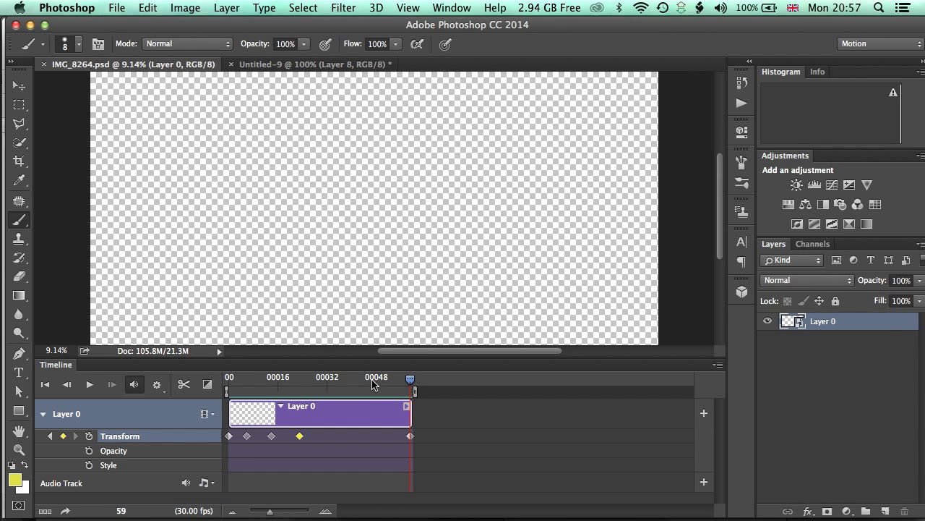
pyautogui.press('space')
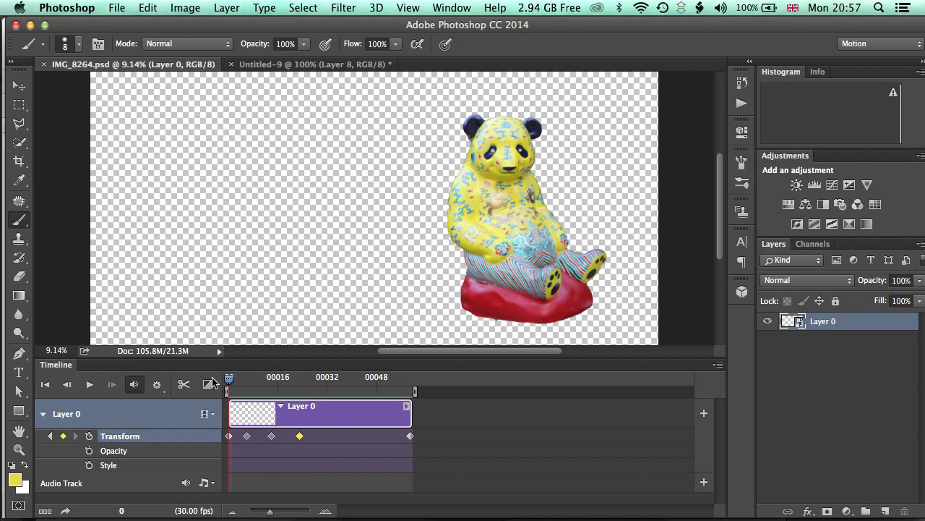
pyautogui.click(124, 7)
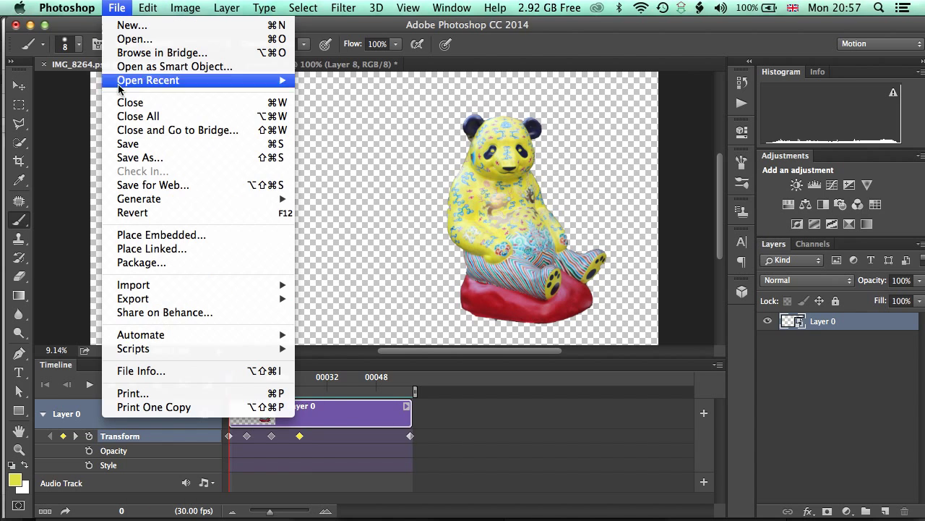
pyautogui.moveTo(143, 300)
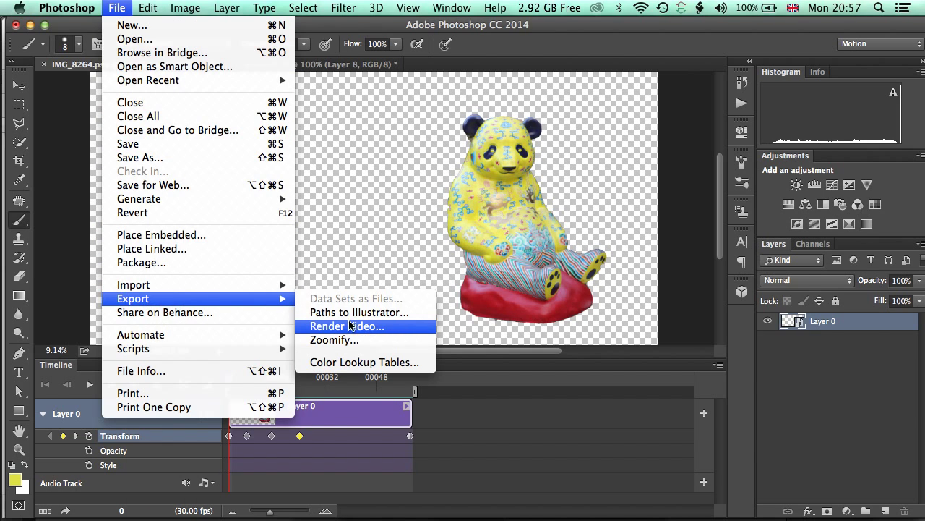
pyautogui.click(391, 325)
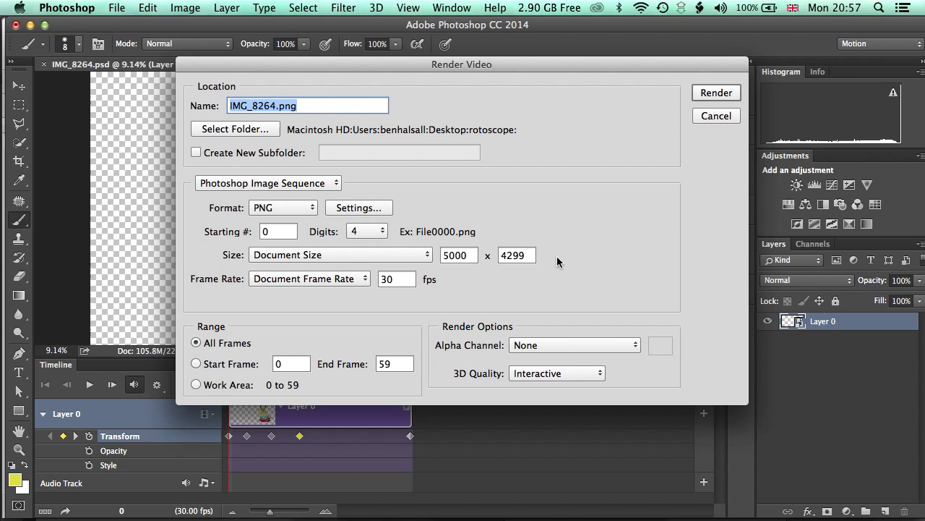
pyautogui.click(716, 116)
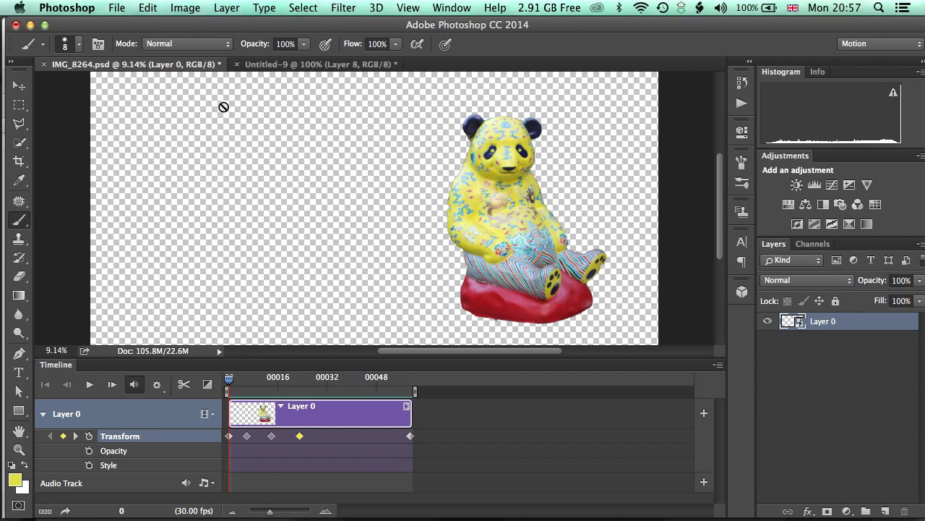
# Open Contact Sheet II from File > Automate and keep inches as the page unit.
pyautogui.click(119, 9)
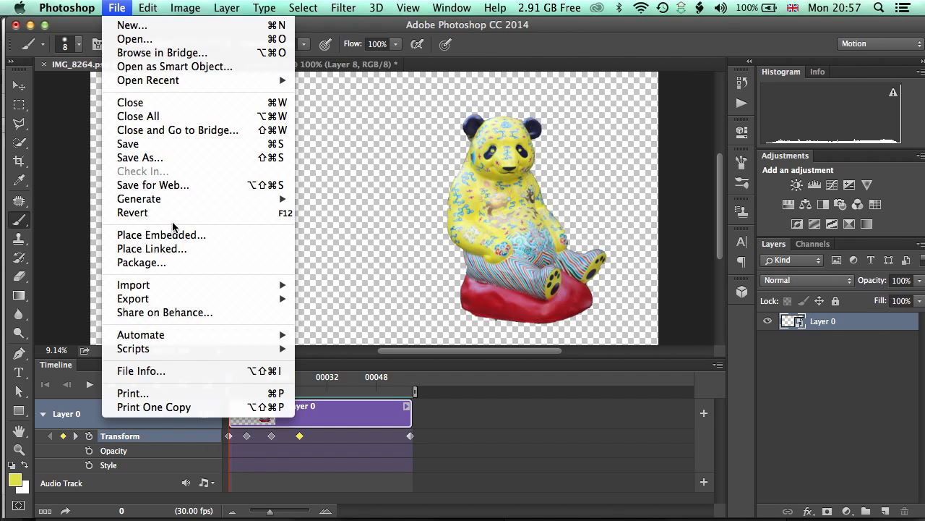
pyautogui.moveTo(183, 336)
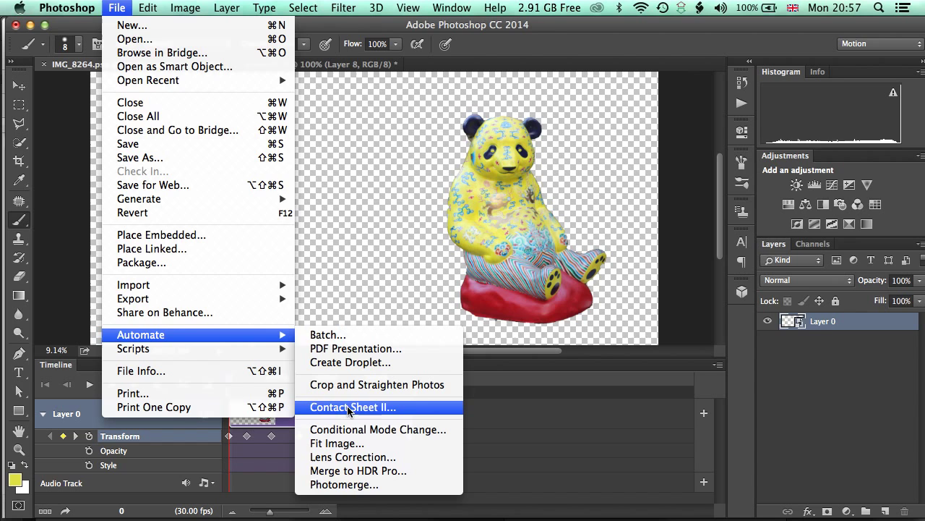
pyautogui.click(502, 253)
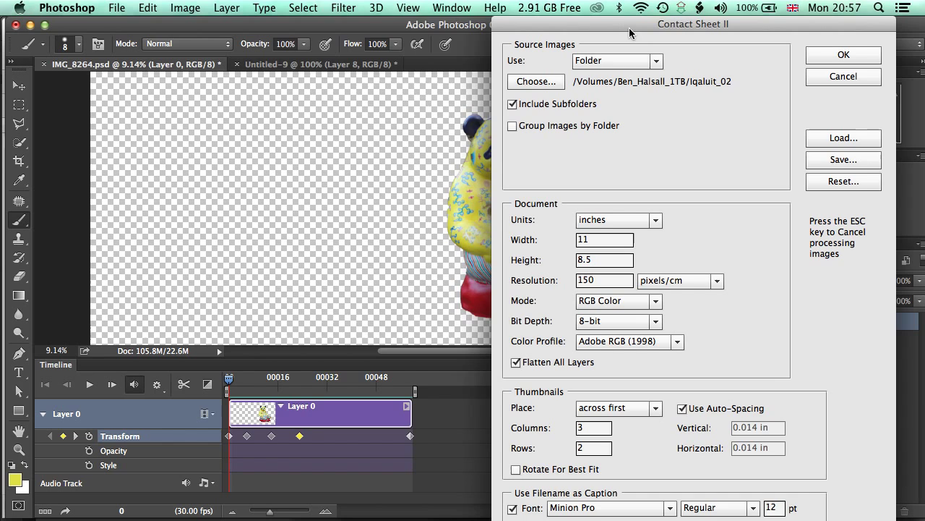
pyautogui.moveTo(628, 24); pyautogui.dragTo(418, 22)
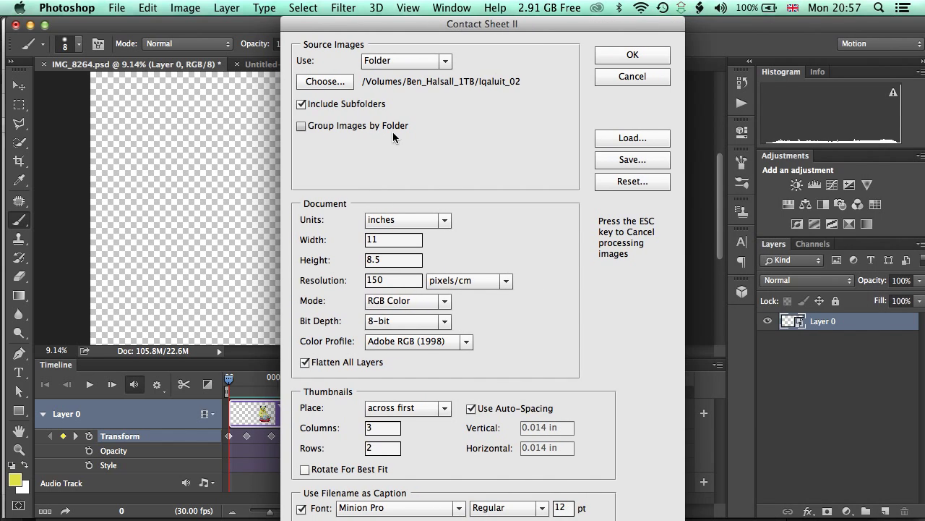
pyautogui.click(430, 220)
pyautogui.click(416, 237)
# Set the contact sheet page to width 4, height 6, and resolution 72.
pyautogui.moveTo(384, 239); pyautogui.dragTo(353, 238)
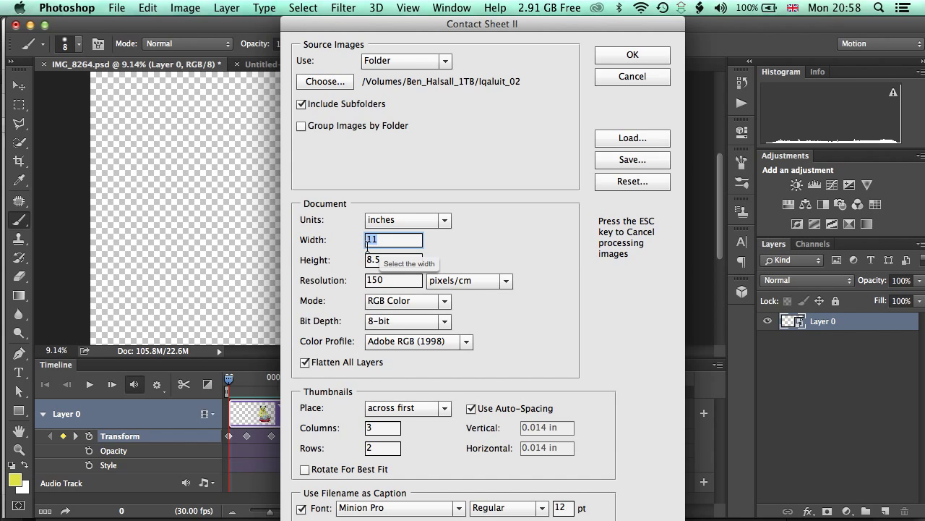
pyautogui.write('4')
pyautogui.press('Tab')
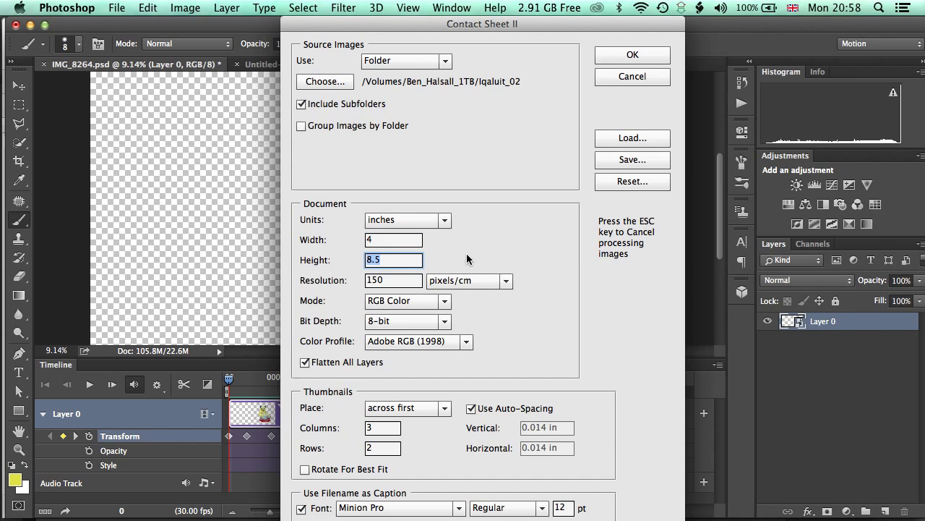
pyautogui.write('6')
pyautogui.press('Tab')
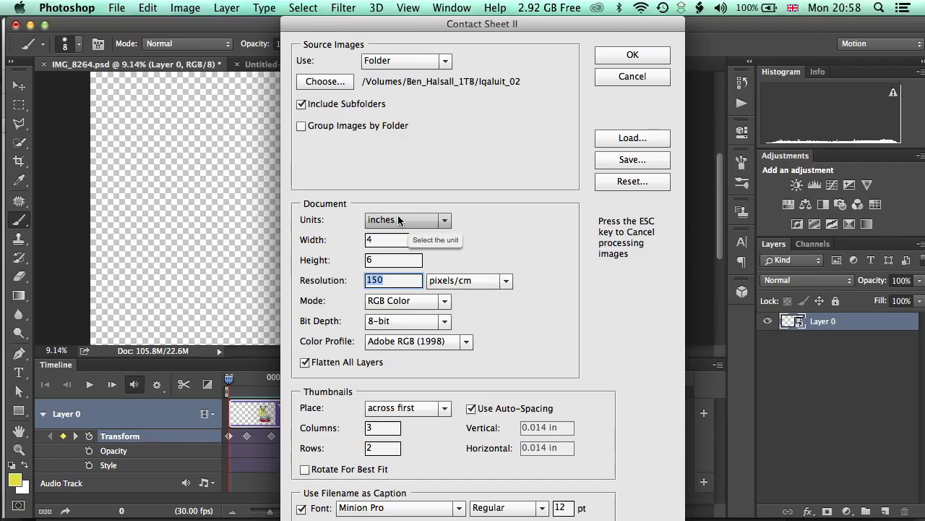
pyautogui.write('300')
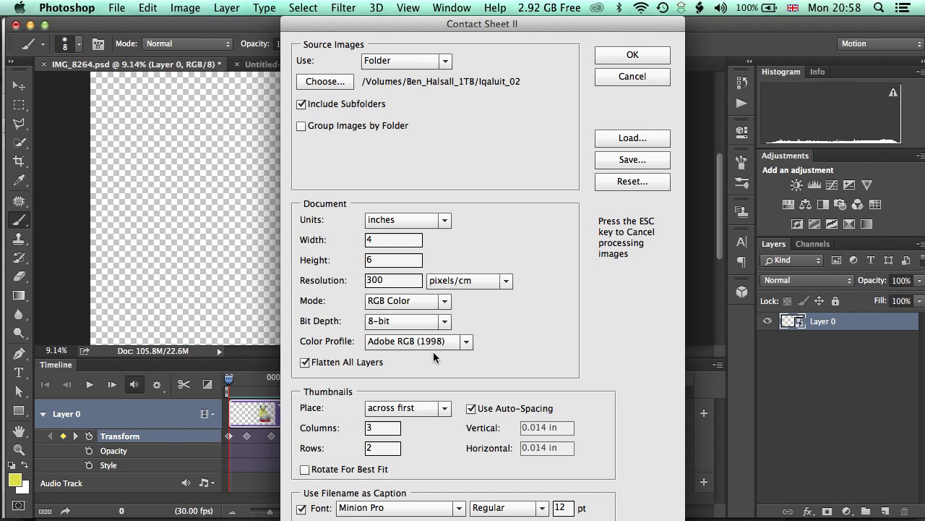
pyautogui.doubleClick(383, 280)
pyautogui.write('72')
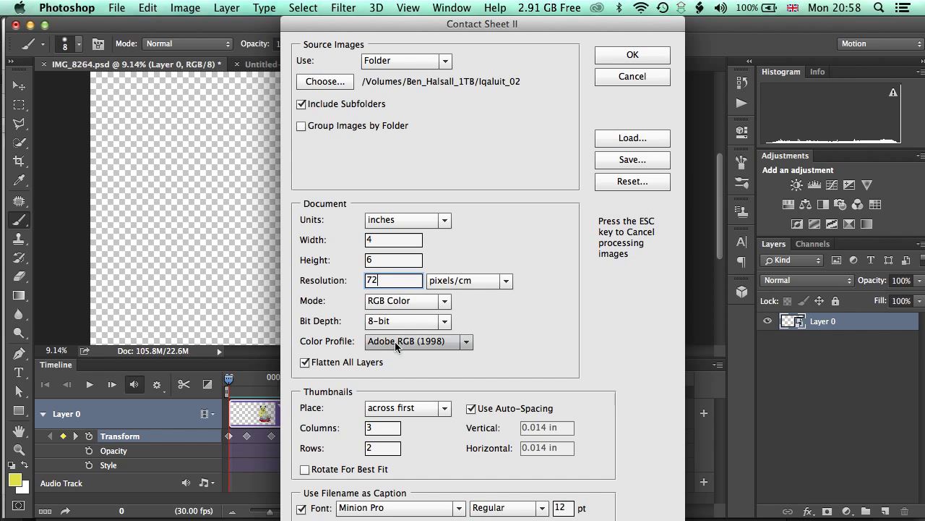
# Turn off auto-spacing, set 1 column and 3 rows with 0 vertical and horizontal spacing, and disable filename captions.
pyautogui.click(471, 408)
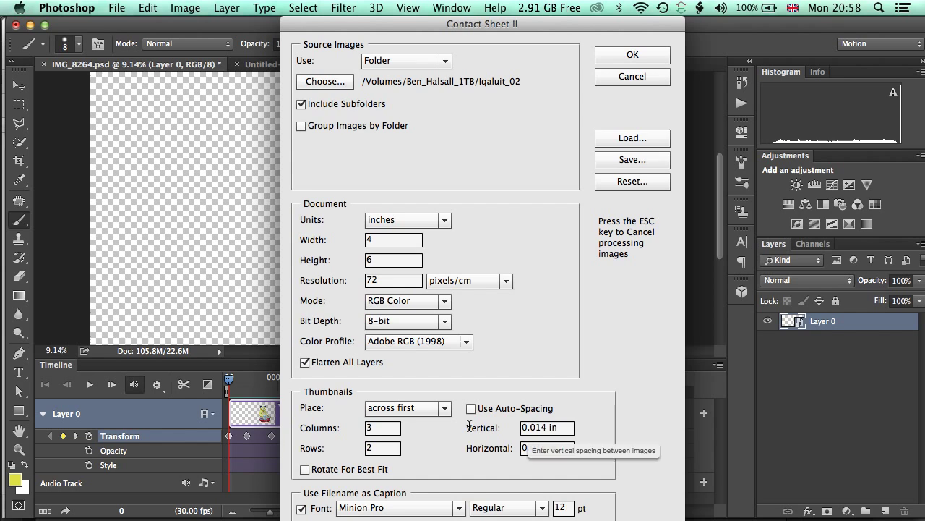
pyautogui.doubleClick(369, 428)
pyautogui.write('1')
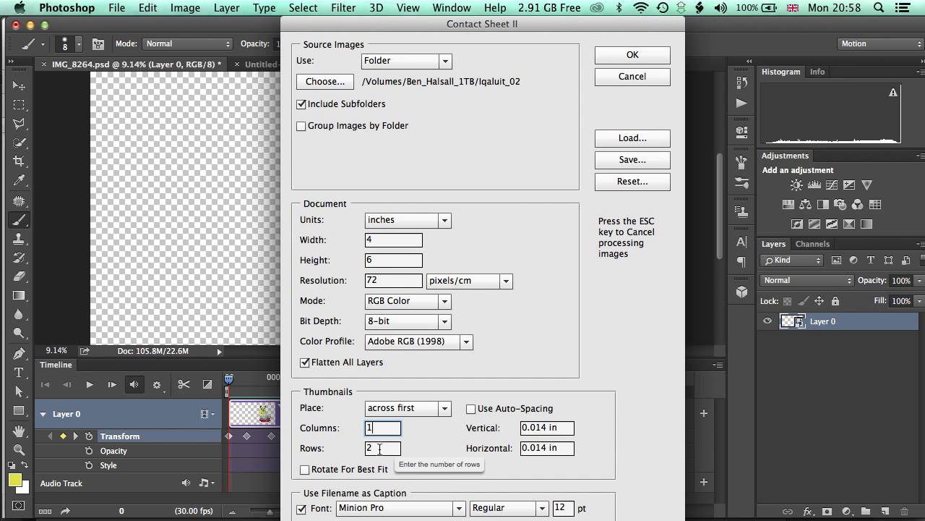
pyautogui.doubleClick(395, 448)
pyautogui.write('3')
pyautogui.press('Tab')
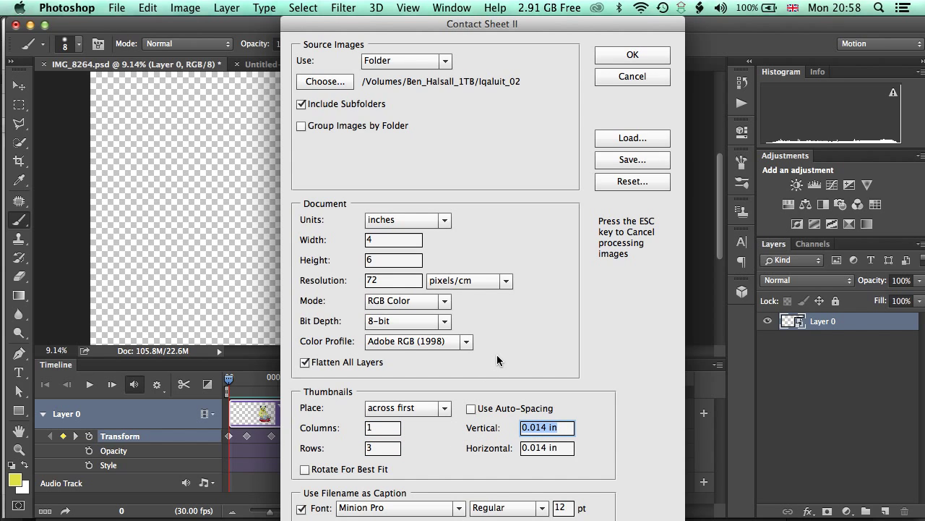
pyautogui.write('0')
pyautogui.press('Tab')
pyautogui.write('0')
pyautogui.press('Tab')
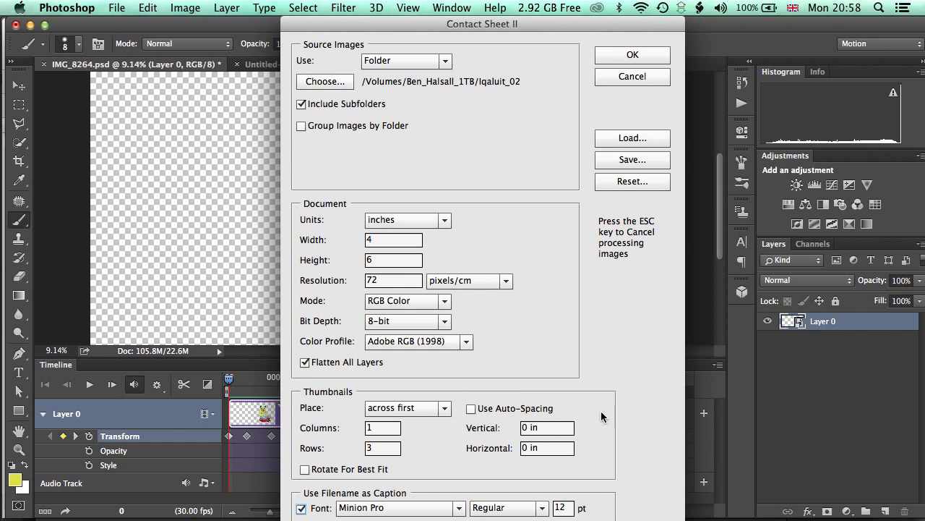
pyautogui.click(302, 509)
pyautogui.moveTo(572, 24); pyautogui.dragTo(537, 25)
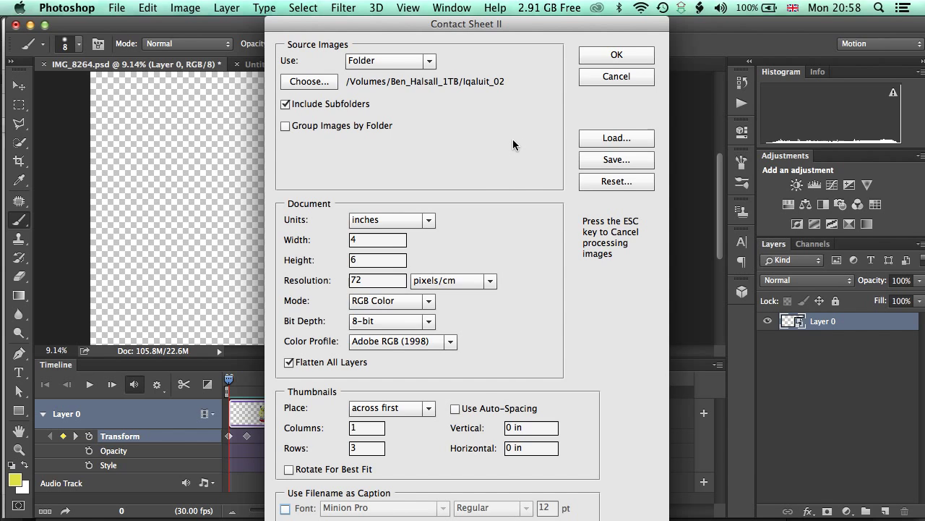
# Choose Desktop > rotoscope as the source folder and run Contact Sheet II.
pyautogui.click(309, 82)
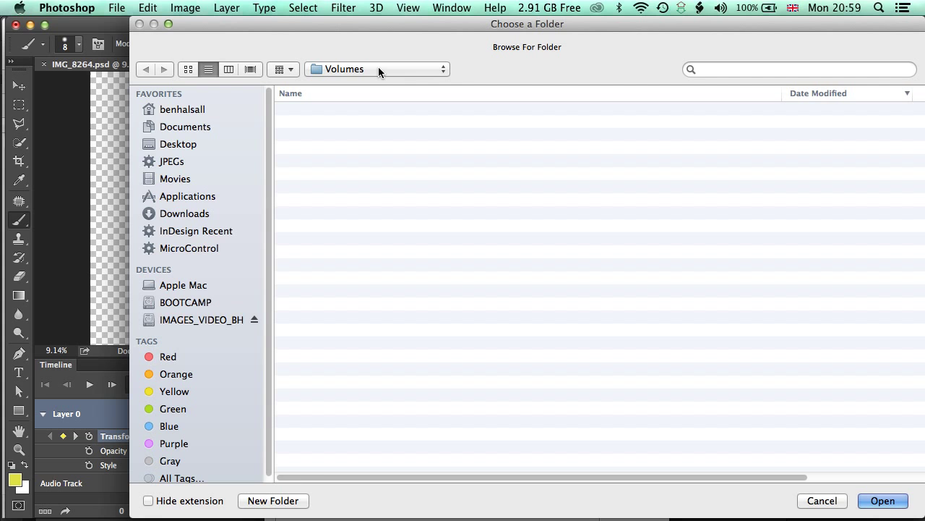
pyautogui.click(415, 73)
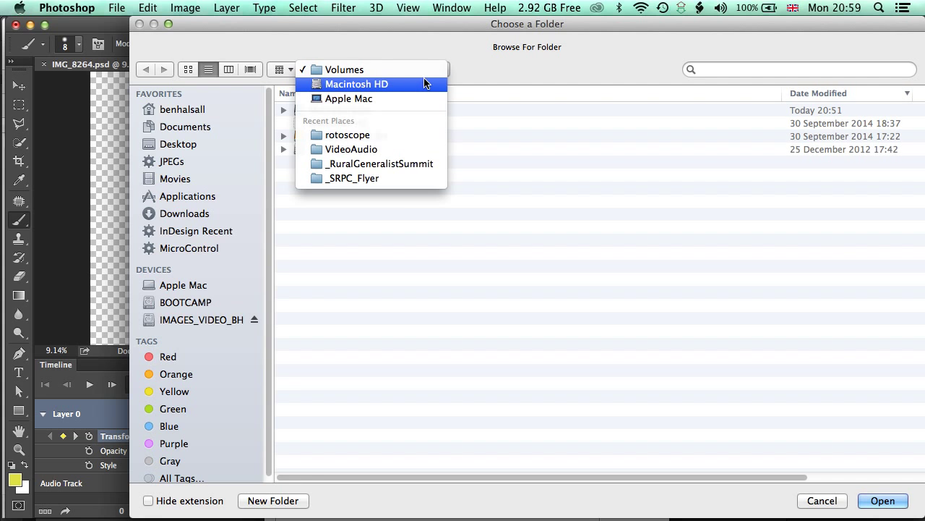
pyautogui.click(517, 64)
pyautogui.click(178, 144)
pyautogui.doubleClick(347, 110)
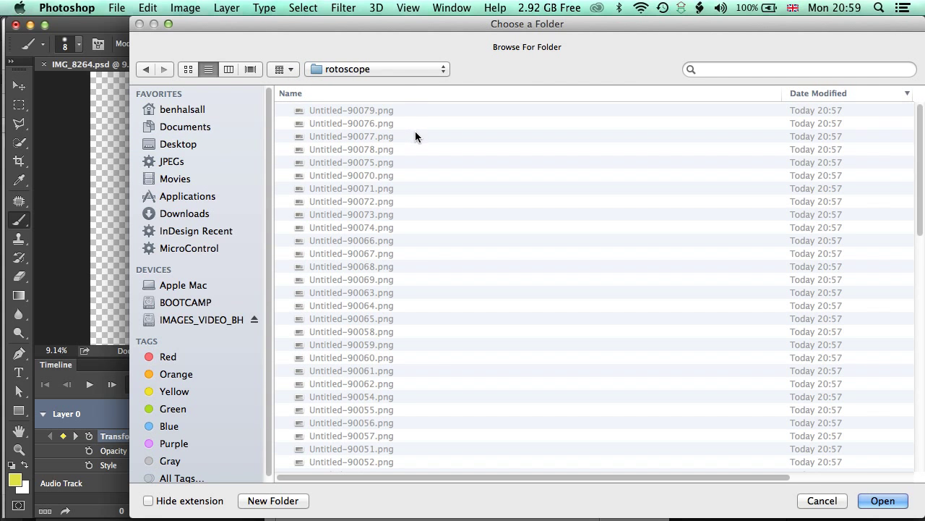
pyautogui.click(502, 92)
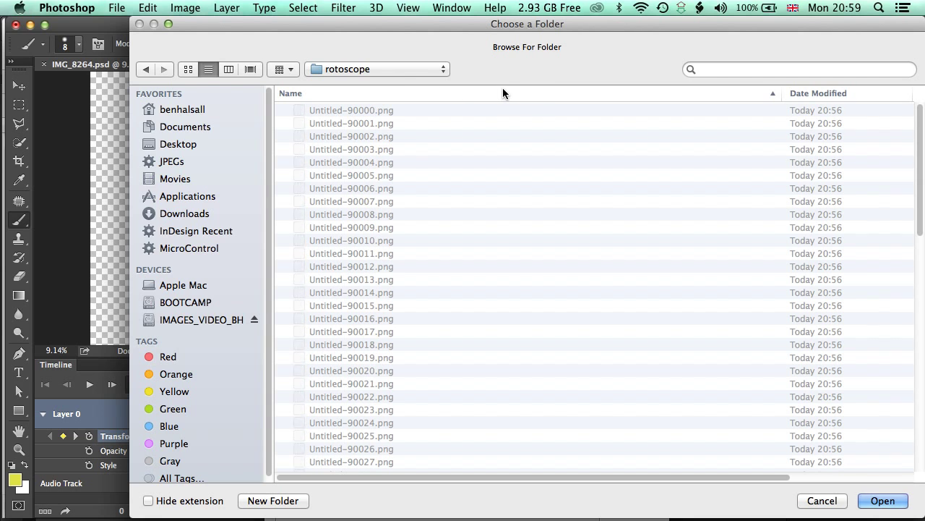
pyautogui.click(883, 500)
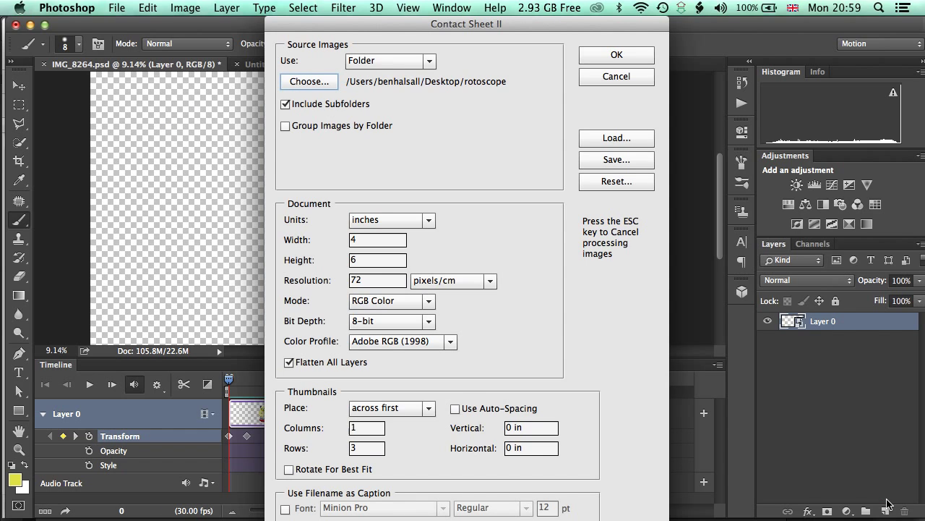
pyautogui.click(616, 55)
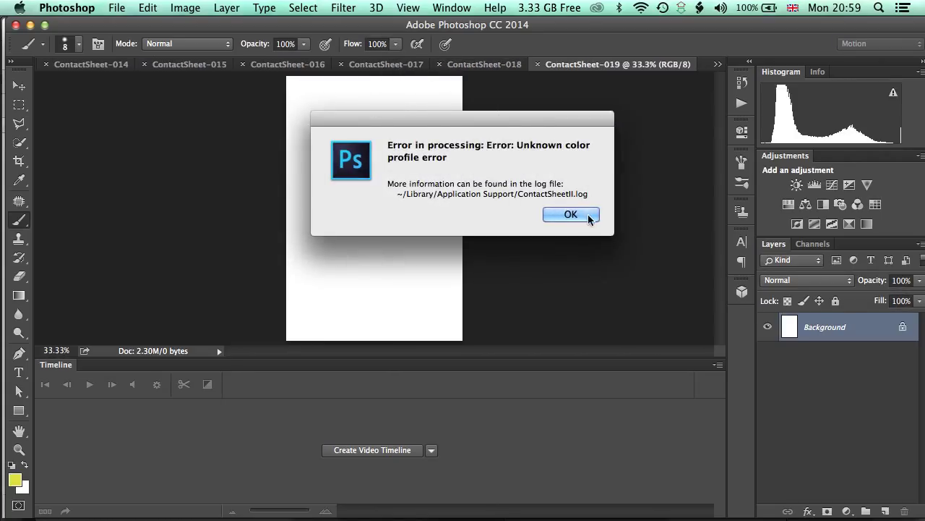
# Dismiss the colour-profile error and zoom in to inspect ContactSheet-018, then fit it on screen.
pyautogui.click(571, 215)
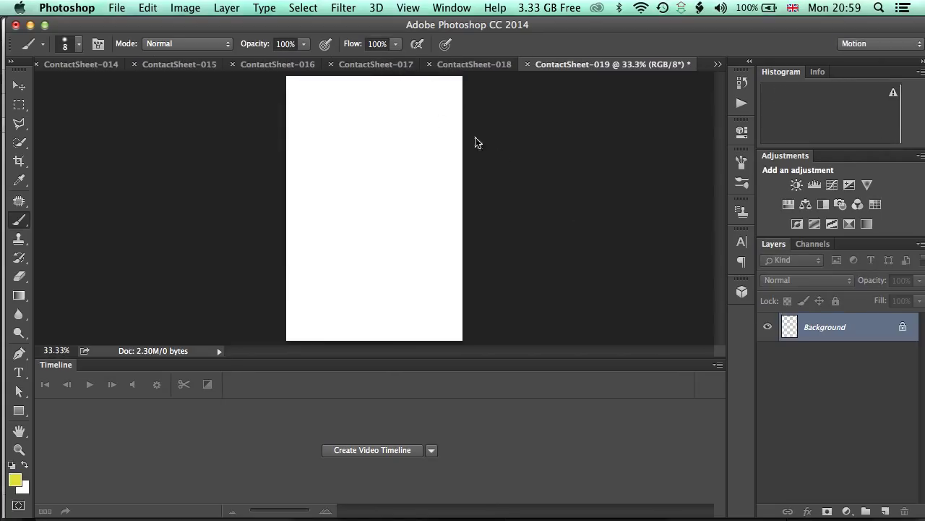
pyautogui.click(475, 64)
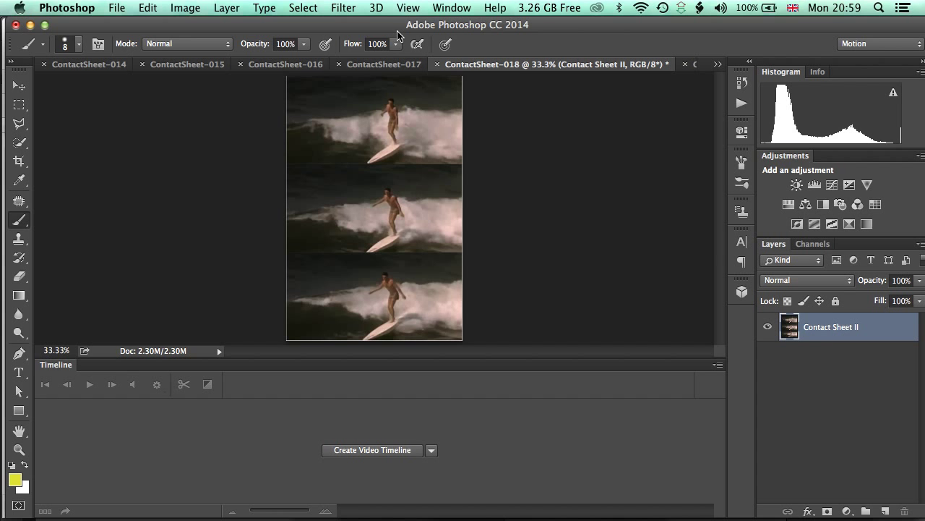
pyautogui.press('super+equal')
pyautogui.press('super+equal')
pyautogui.press('super+equal')
pyautogui.press('super+equal')
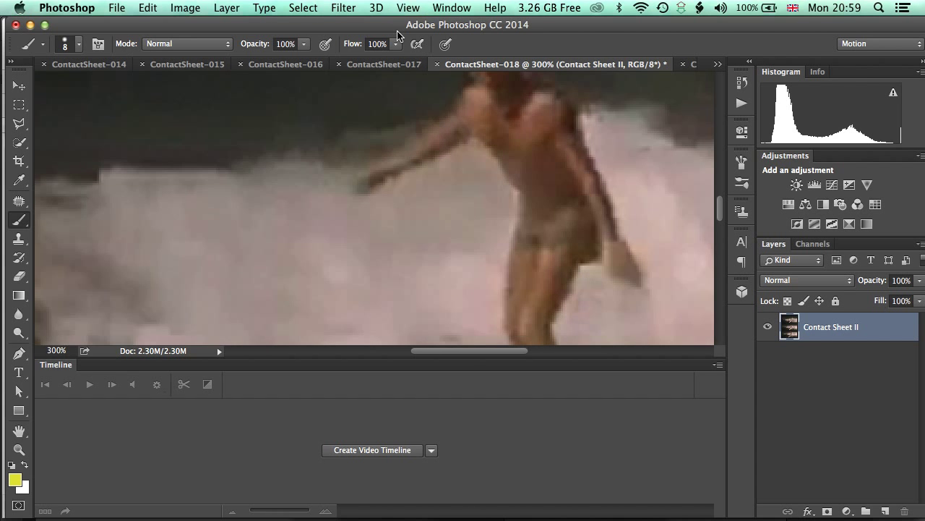
pyautogui.press('super+equal')
pyautogui.moveTo(392, 240); pyautogui.dragTo(323, 251)
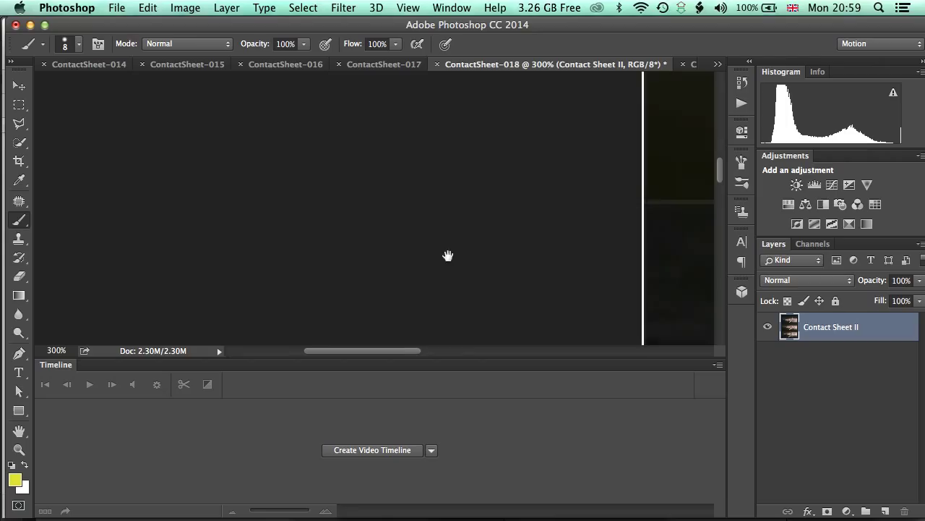
pyautogui.moveTo(451, 254); pyautogui.dragTo(181, 207)
pyautogui.press('super+0')
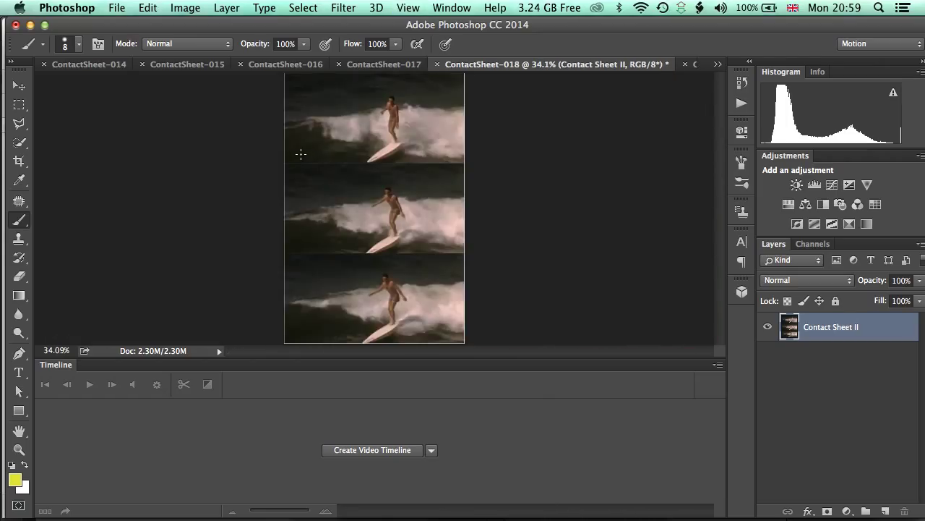
# Compare ContactSheet-017 and ContactSheet-018, finishing on ContactSheet-017.
pyautogui.click(384, 64)
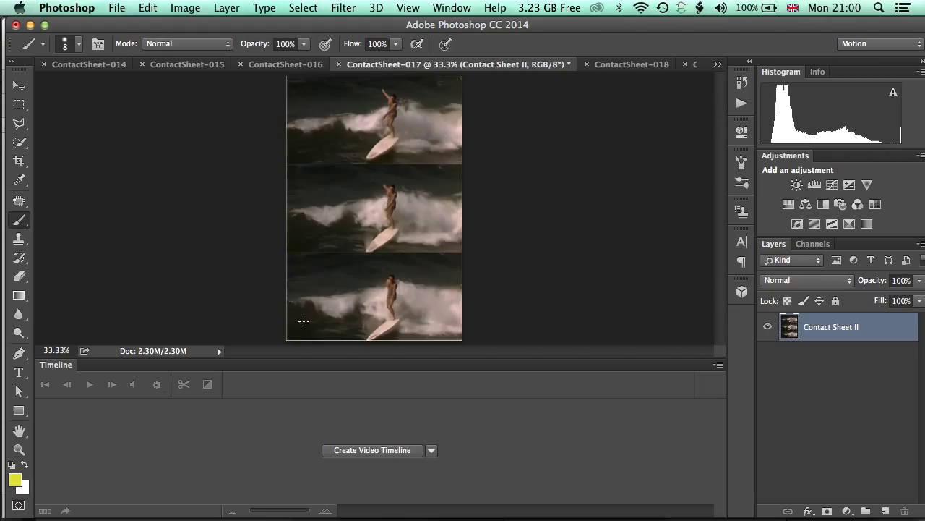
pyautogui.click(622, 64)
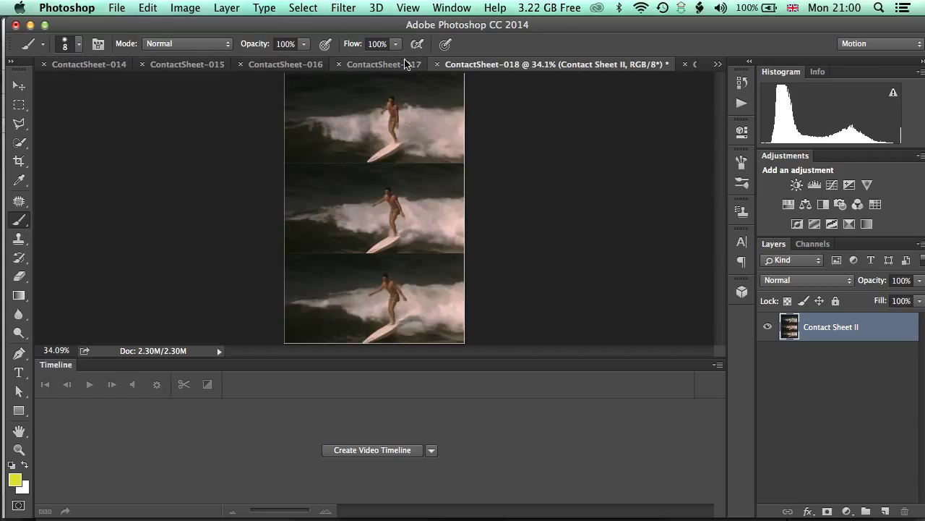
pyautogui.click(370, 64)
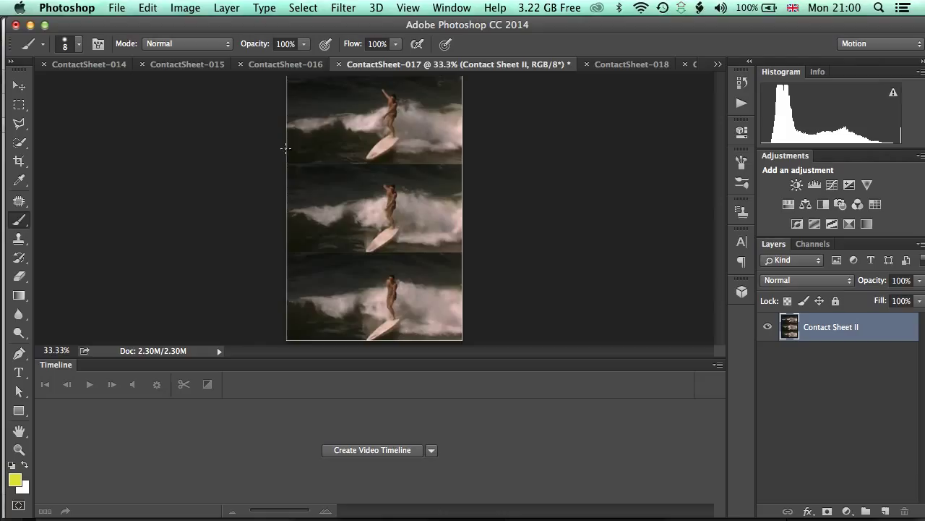